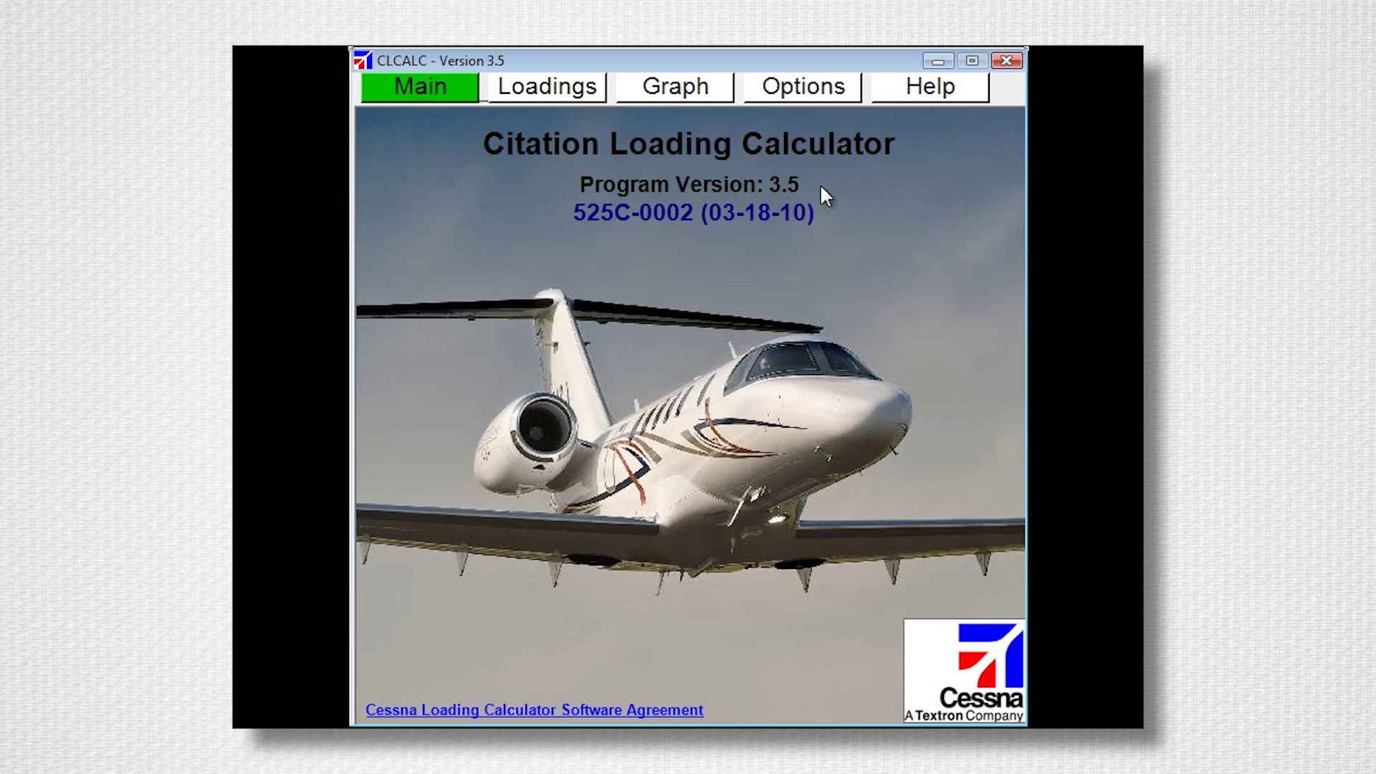
# - On the Loadings page, preview Sample Loading, return to Default, and start a new loading
pyautogui.click(565, 88)
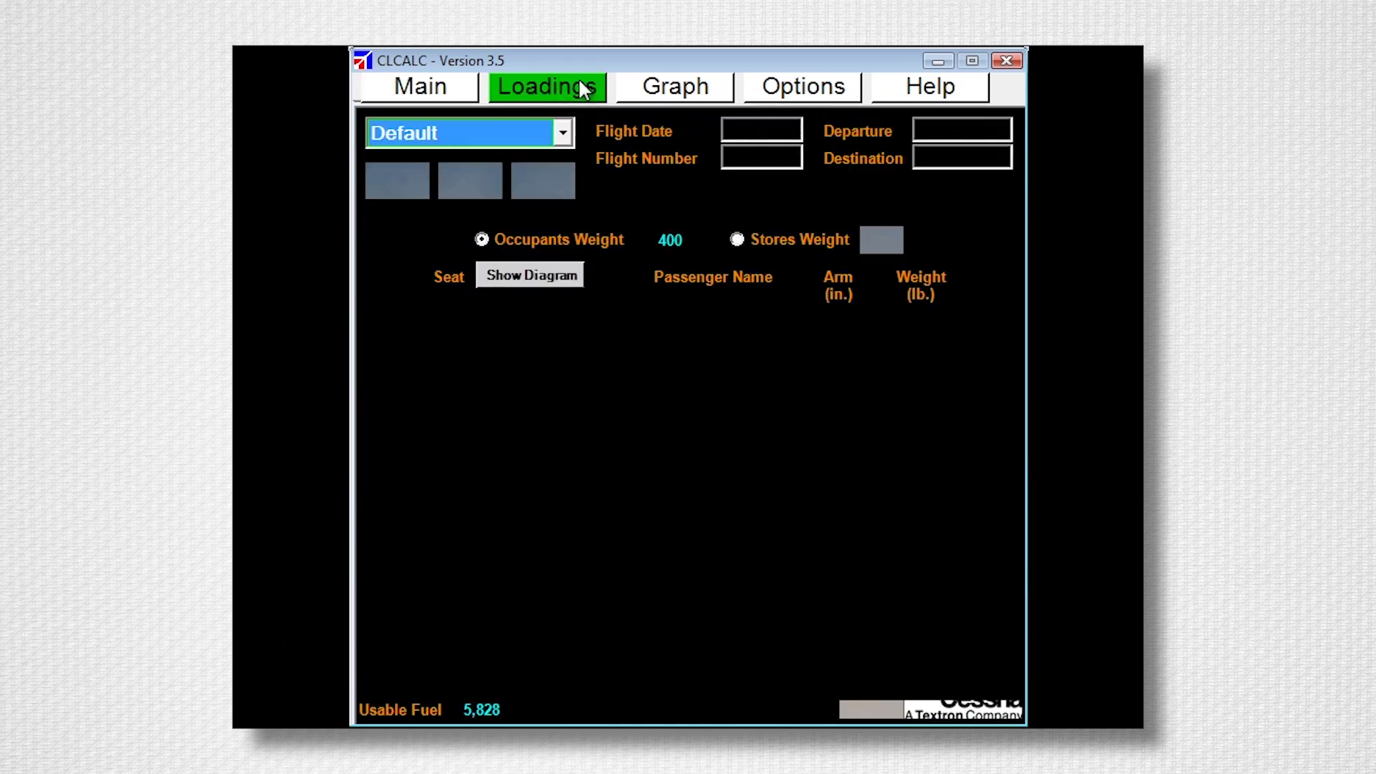
pyautogui.click(563, 133)
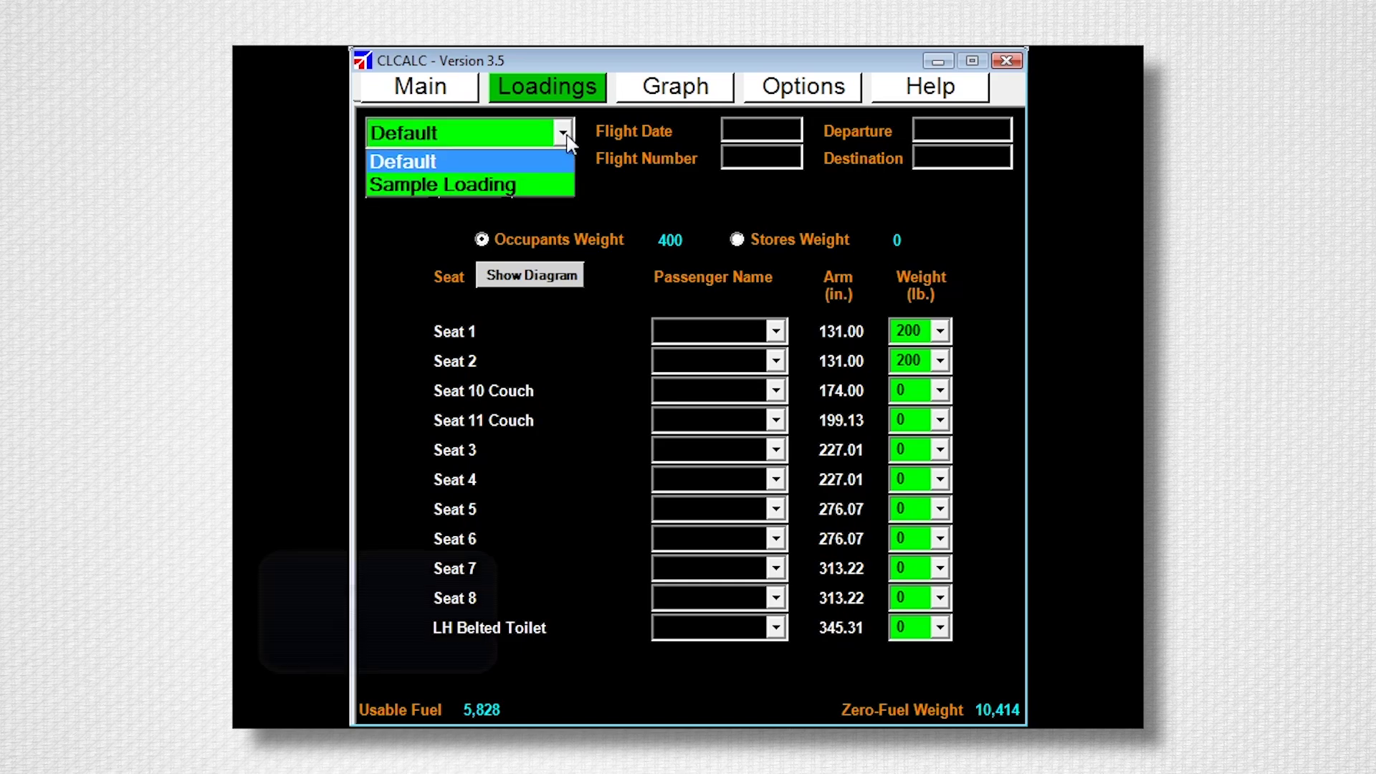
pyautogui.click(553, 185)
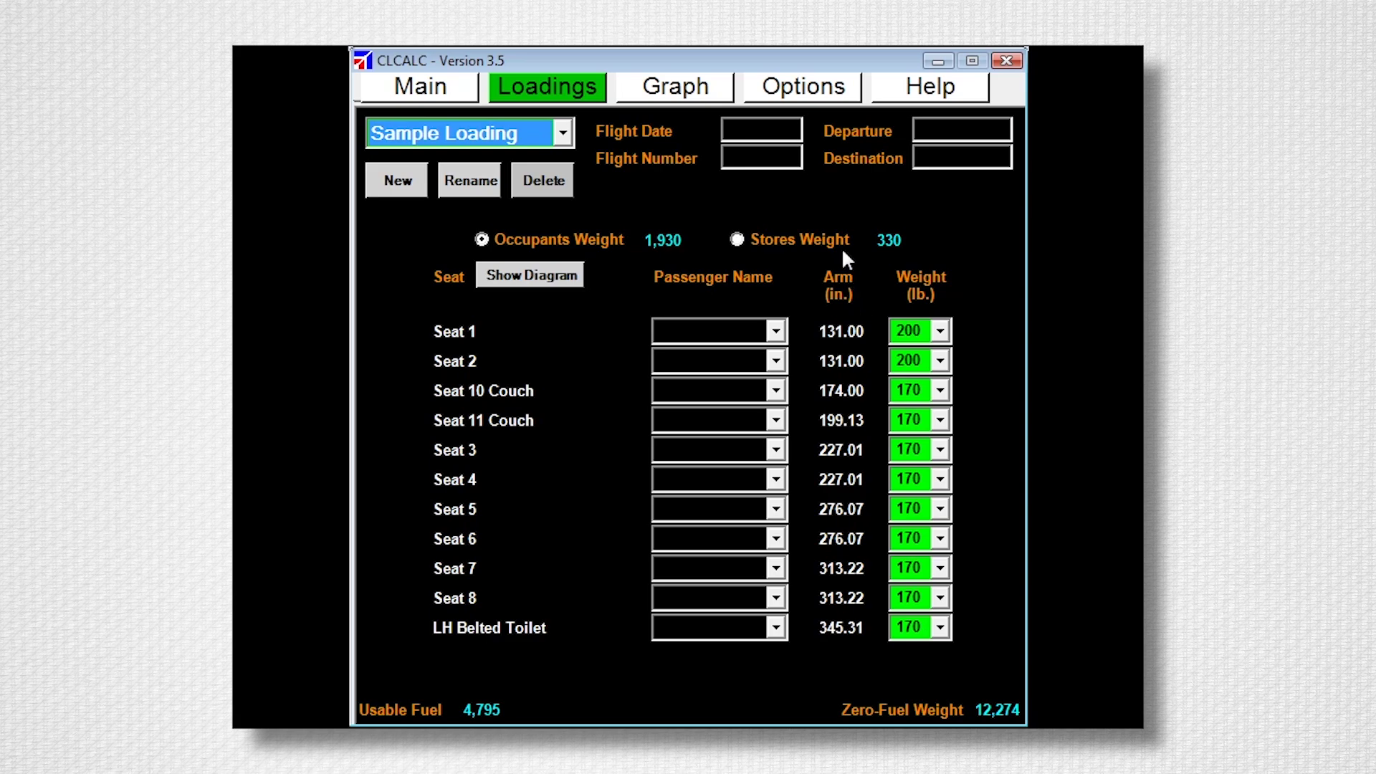
pyautogui.click(564, 133)
pyautogui.click(562, 157)
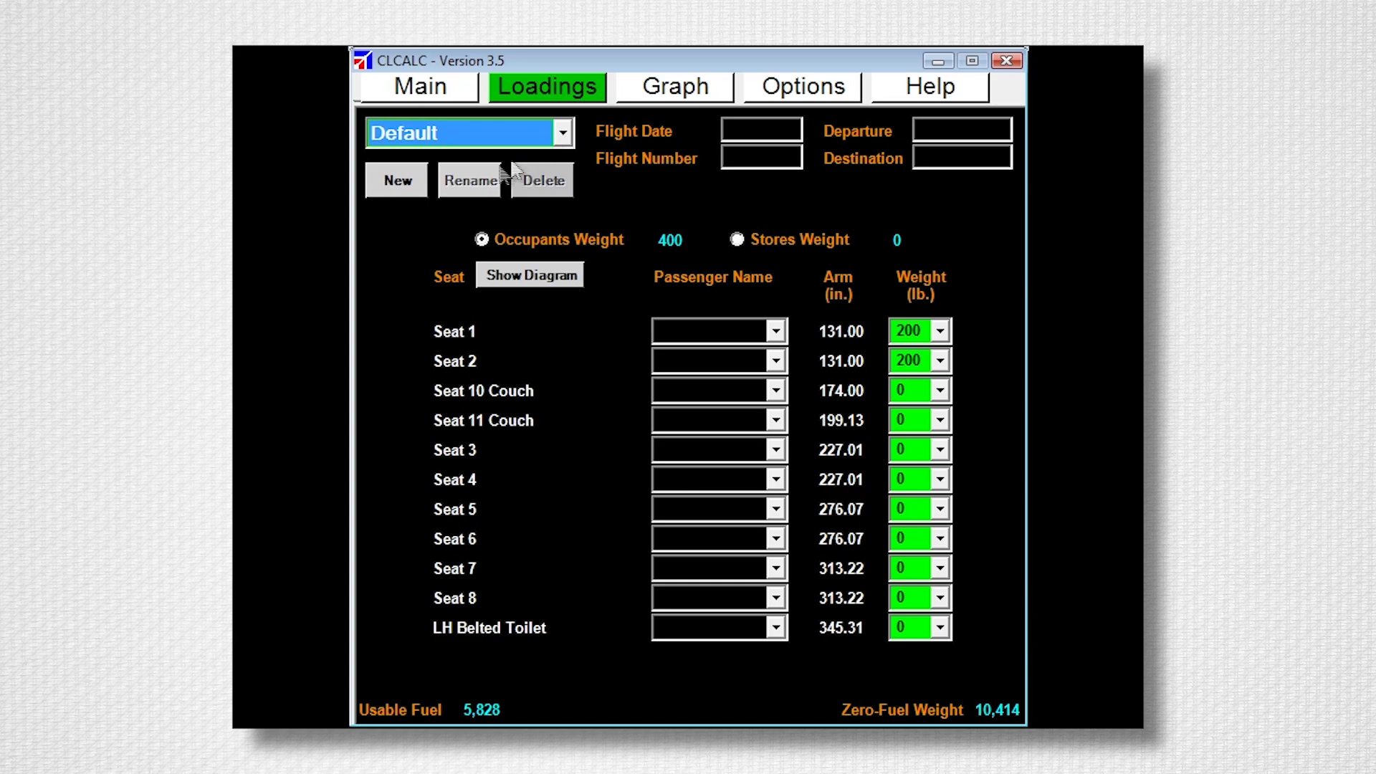
pyautogui.click(407, 186)
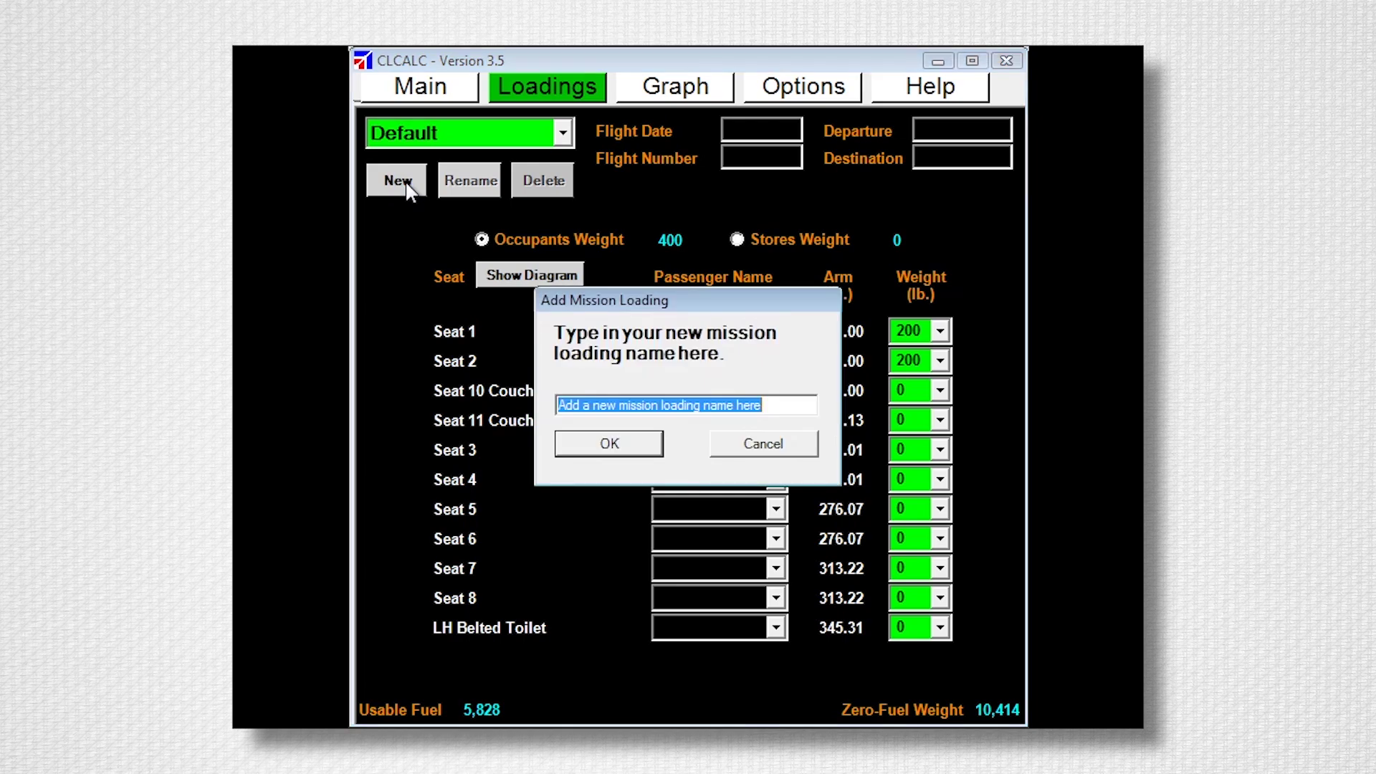
# - Name the new mission loading KICT_KSAT and select it as the current loading
pyautogui.write('KI')
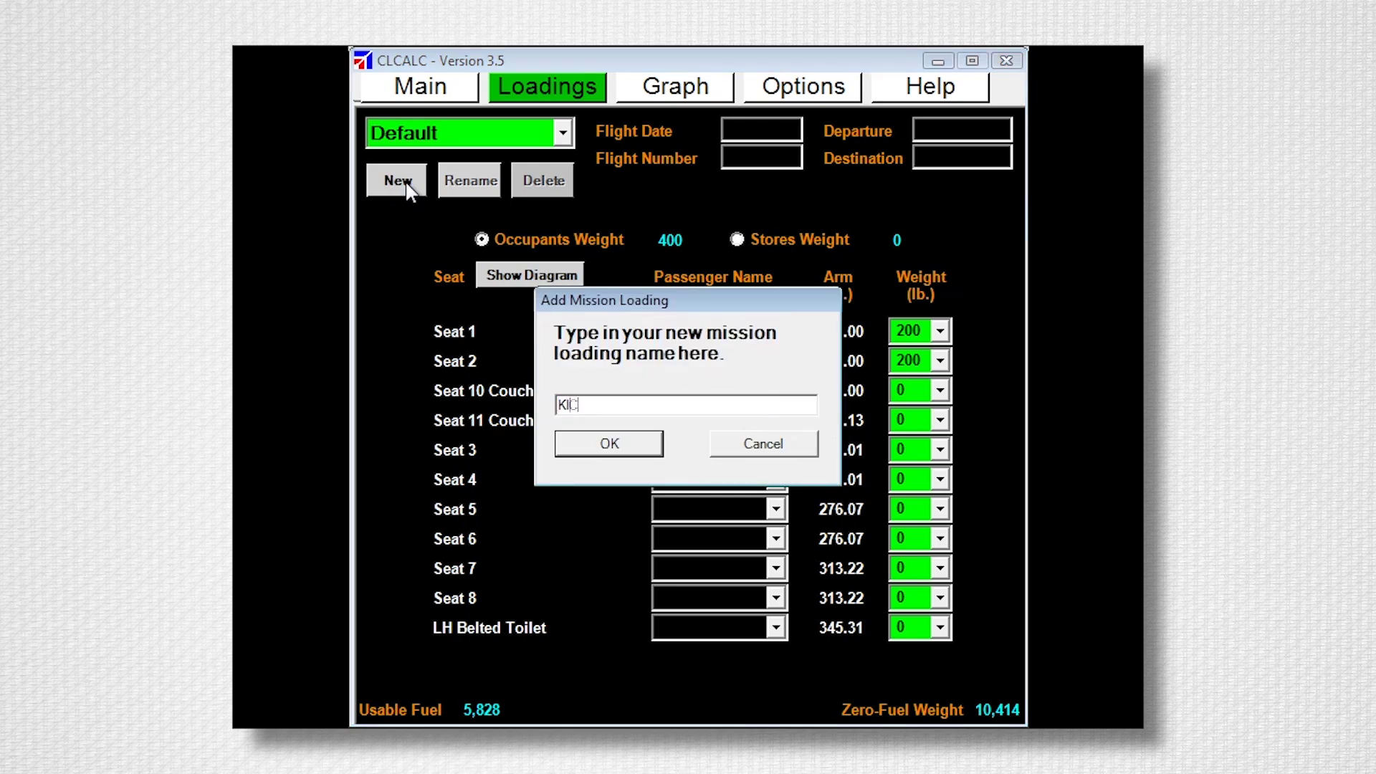
pyautogui.write('CT_KSAT')
pyautogui.click(624, 444)
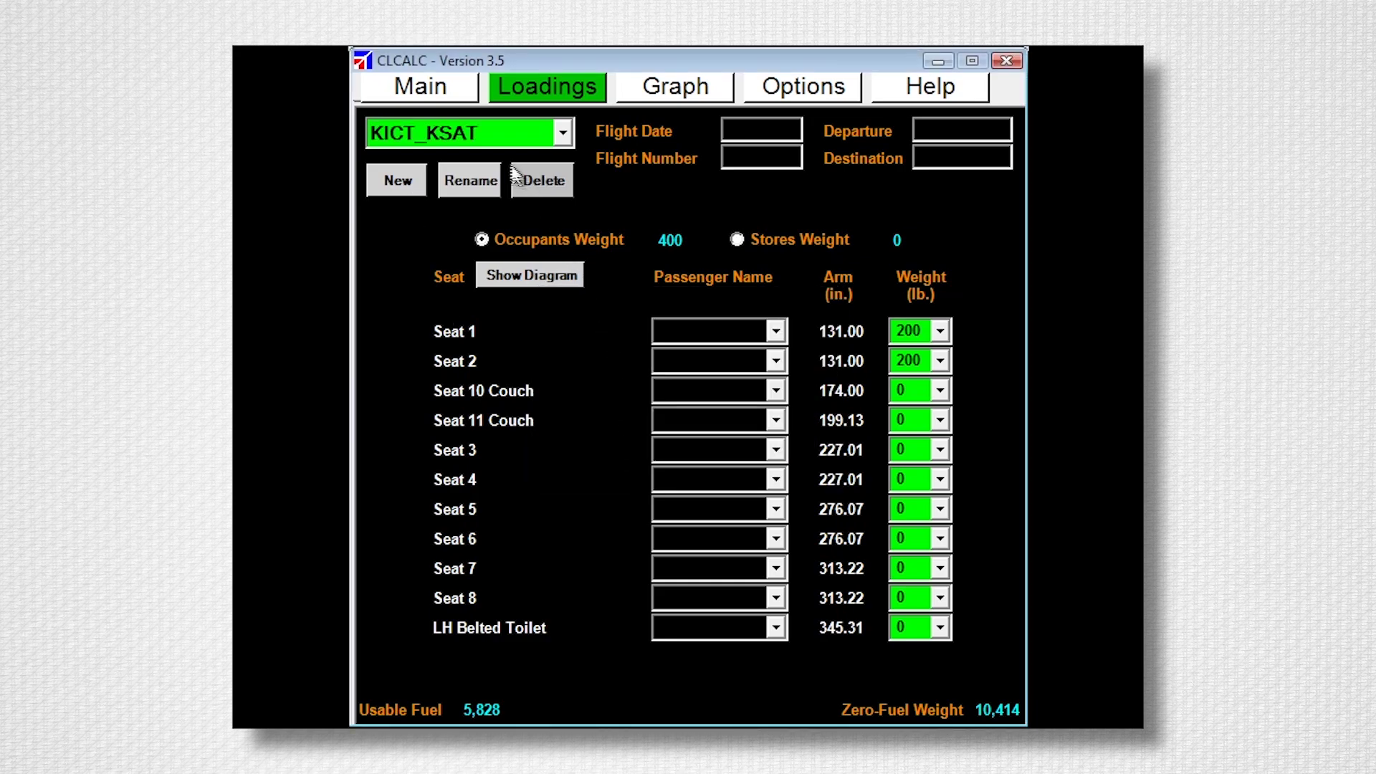
pyautogui.click(566, 135)
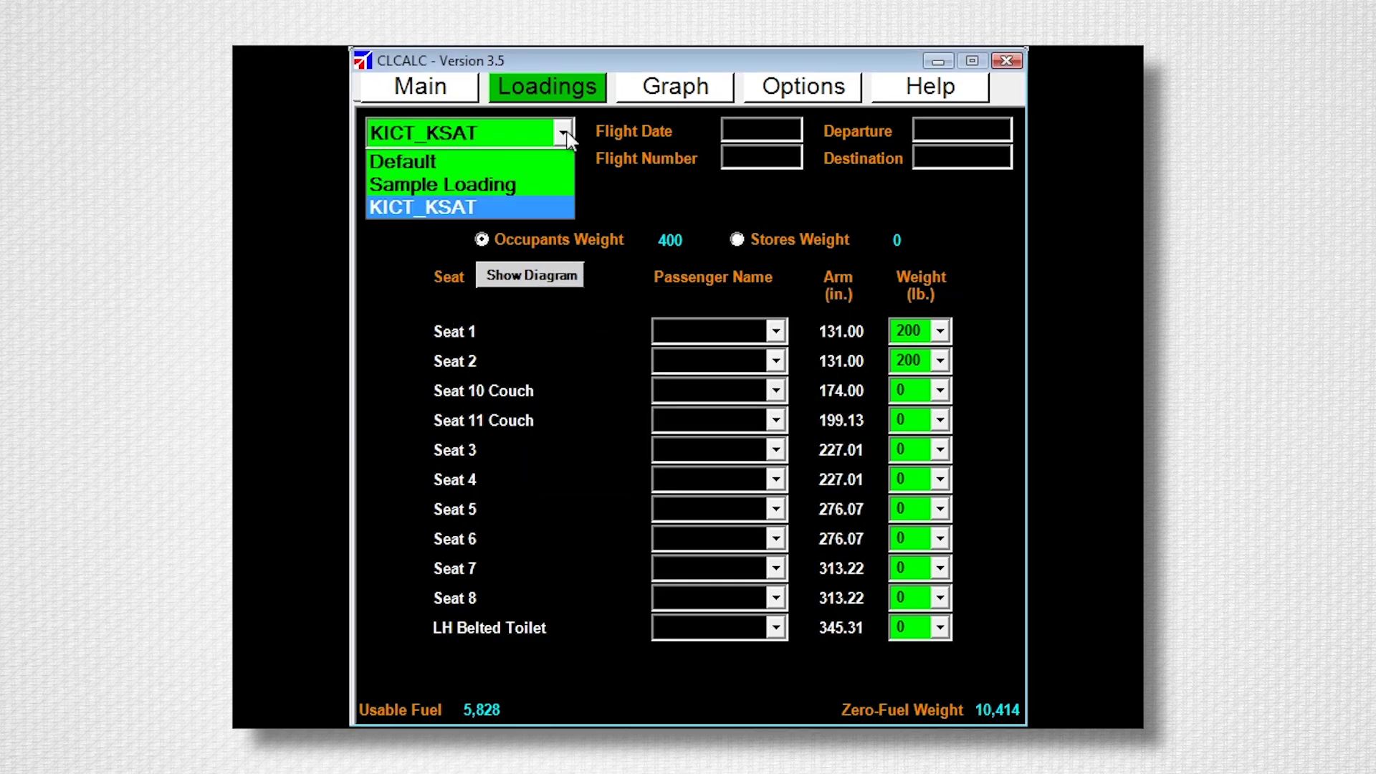
pyautogui.click(551, 208)
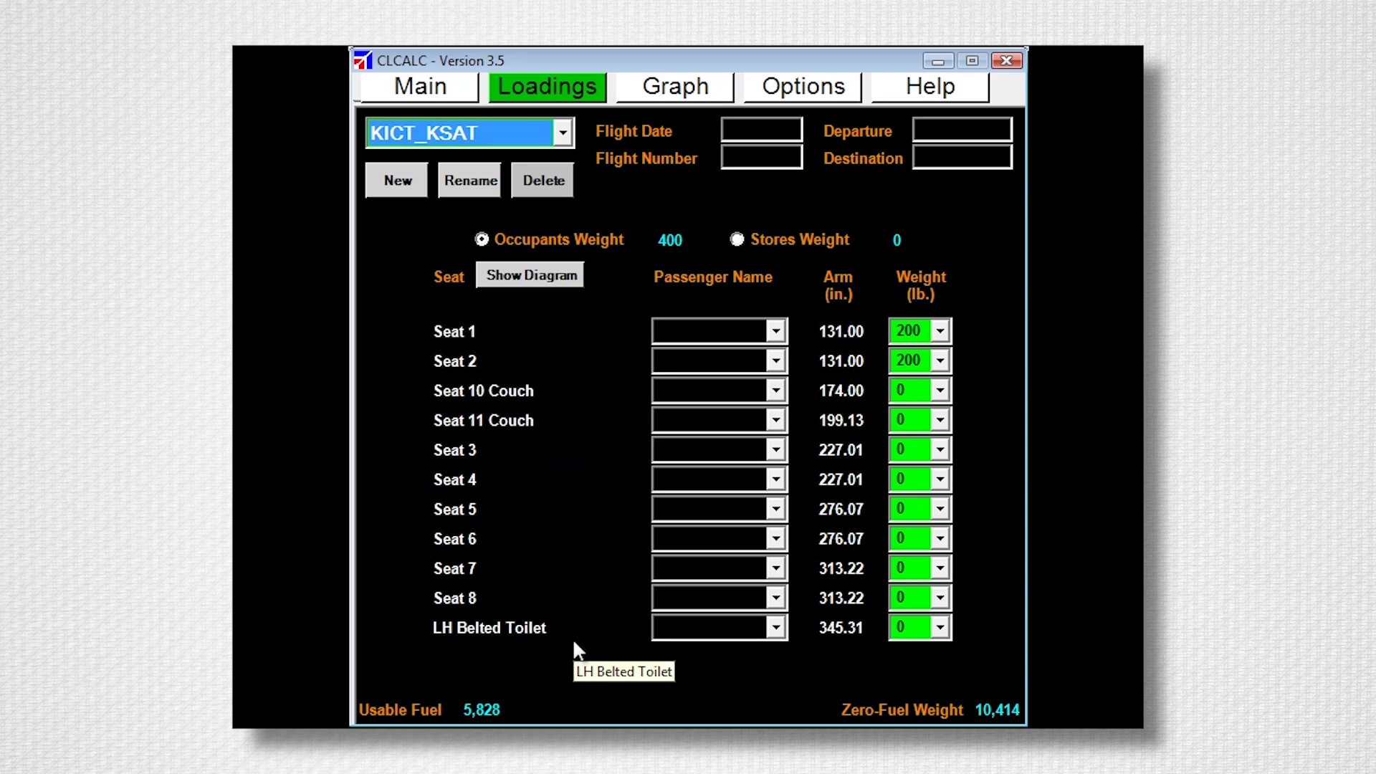
# - Check the seating diagram, then give Seat 10 Couch a weight of 200 lb
pyautogui.click(552, 281)
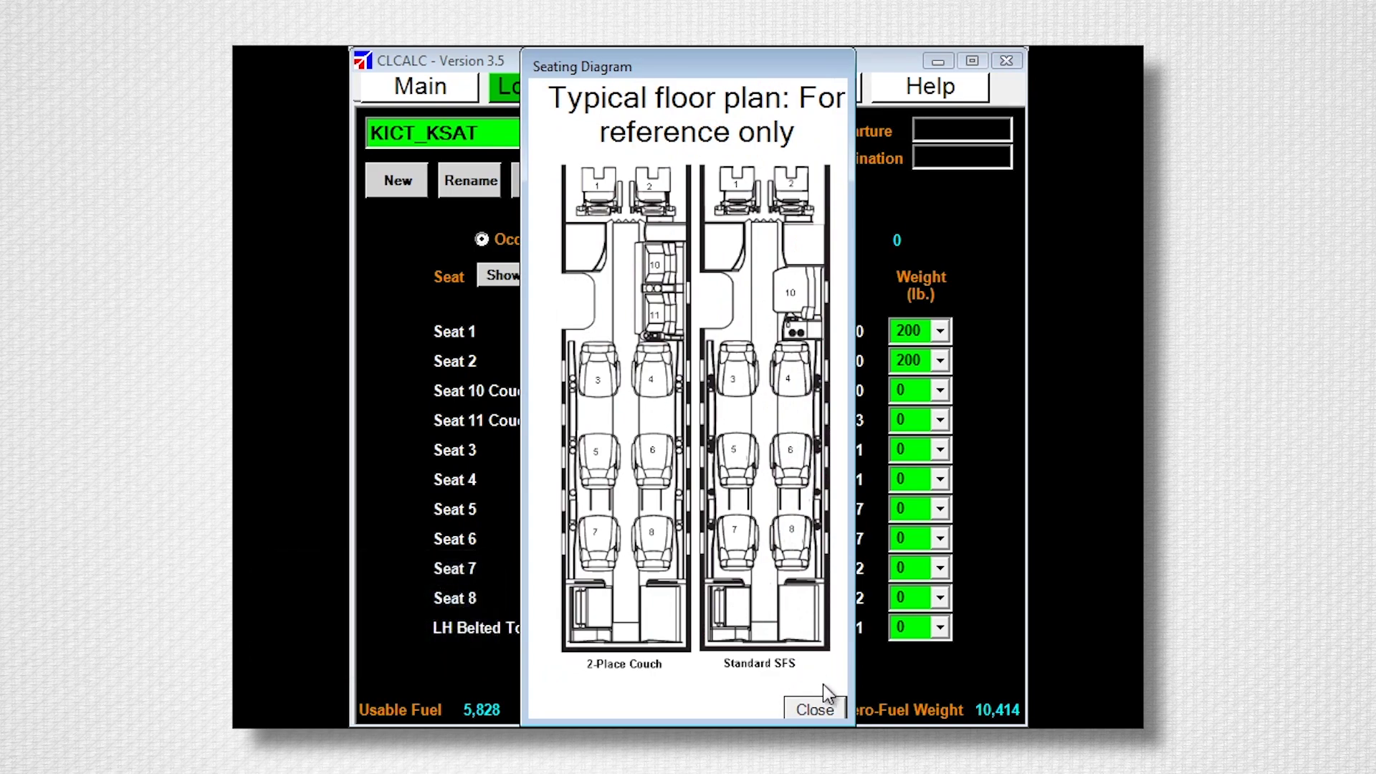
pyautogui.click(832, 708)
pyautogui.click(923, 390)
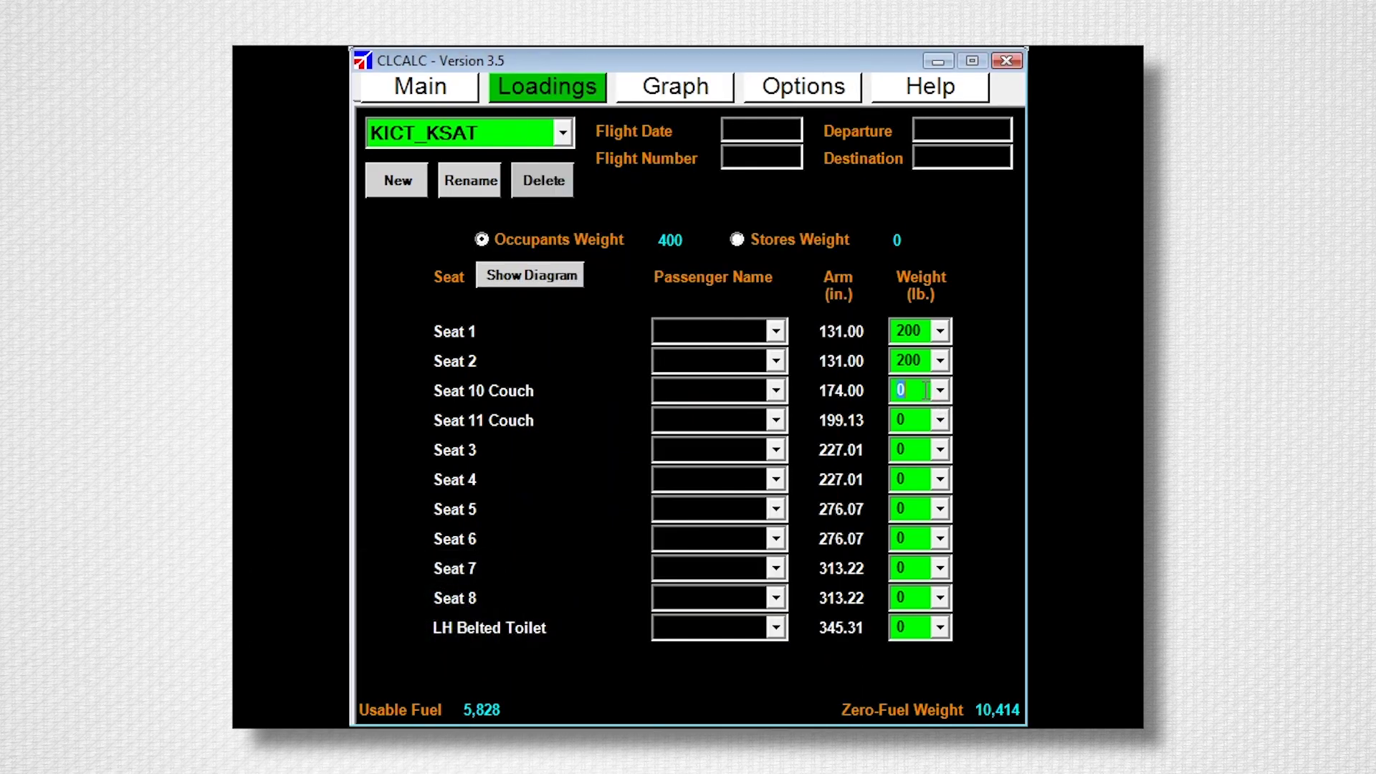
pyautogui.write('200')
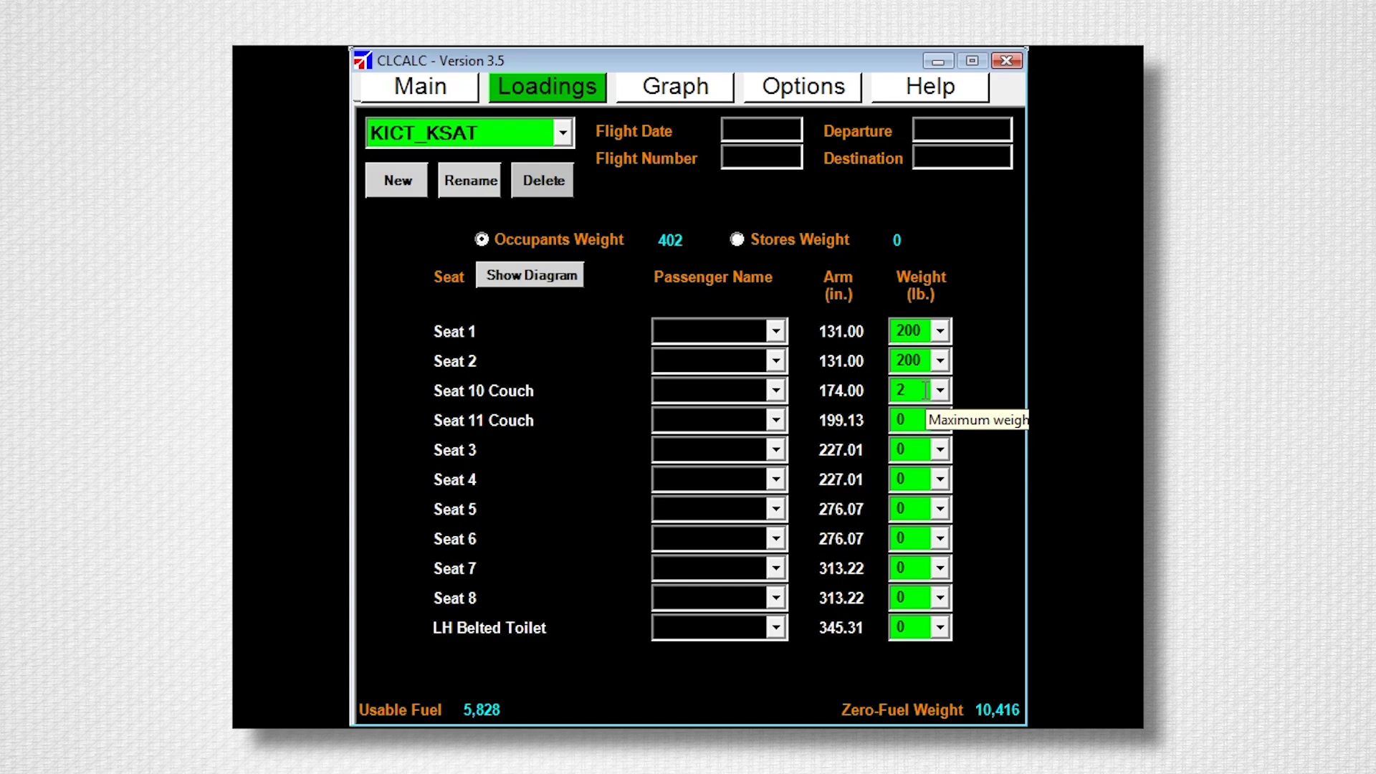
pyautogui.click(940, 420)
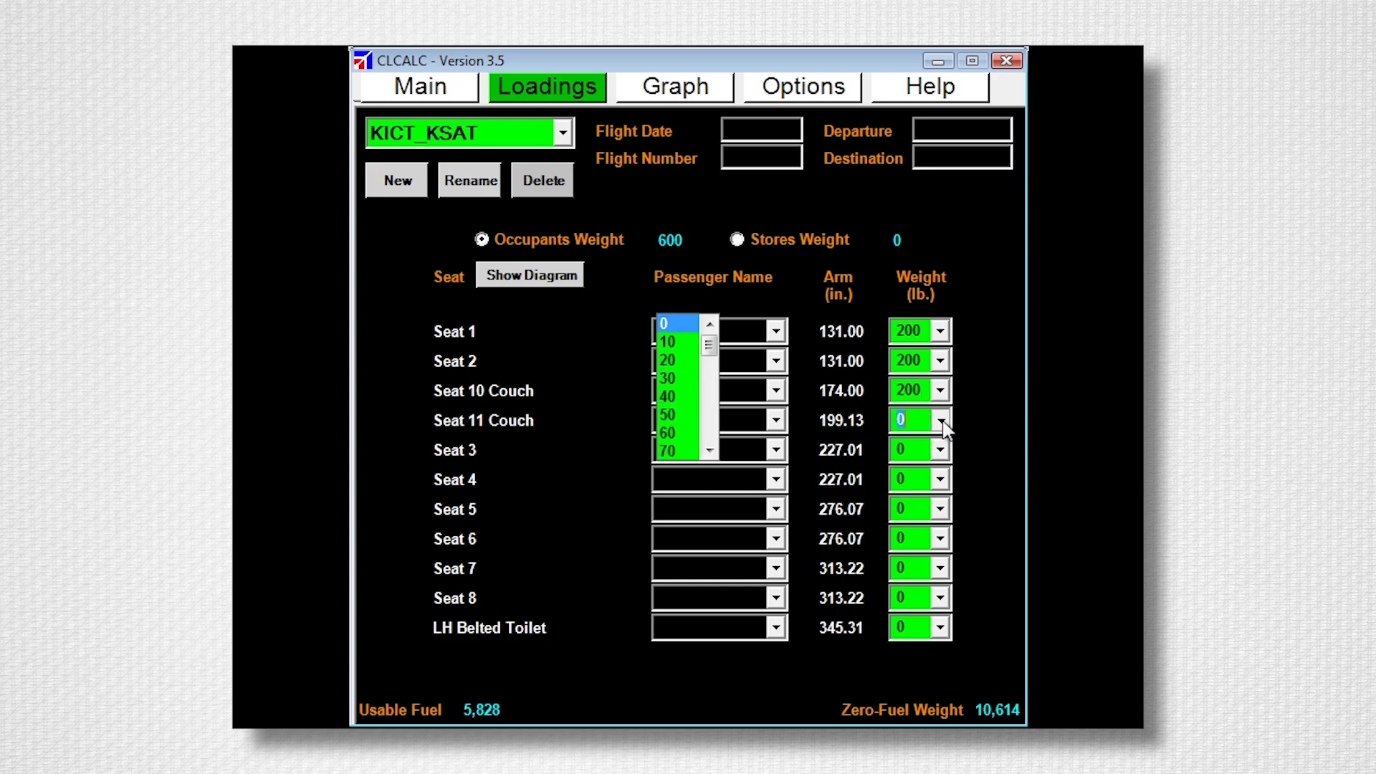
pyautogui.click(940, 449)
# - Set Seat 3 to 140 lb with the passenger's name, bringing occupants to 740
pyautogui.click(939, 449)
pyautogui.moveTo(704, 347); pyautogui.dragTo(710, 390)
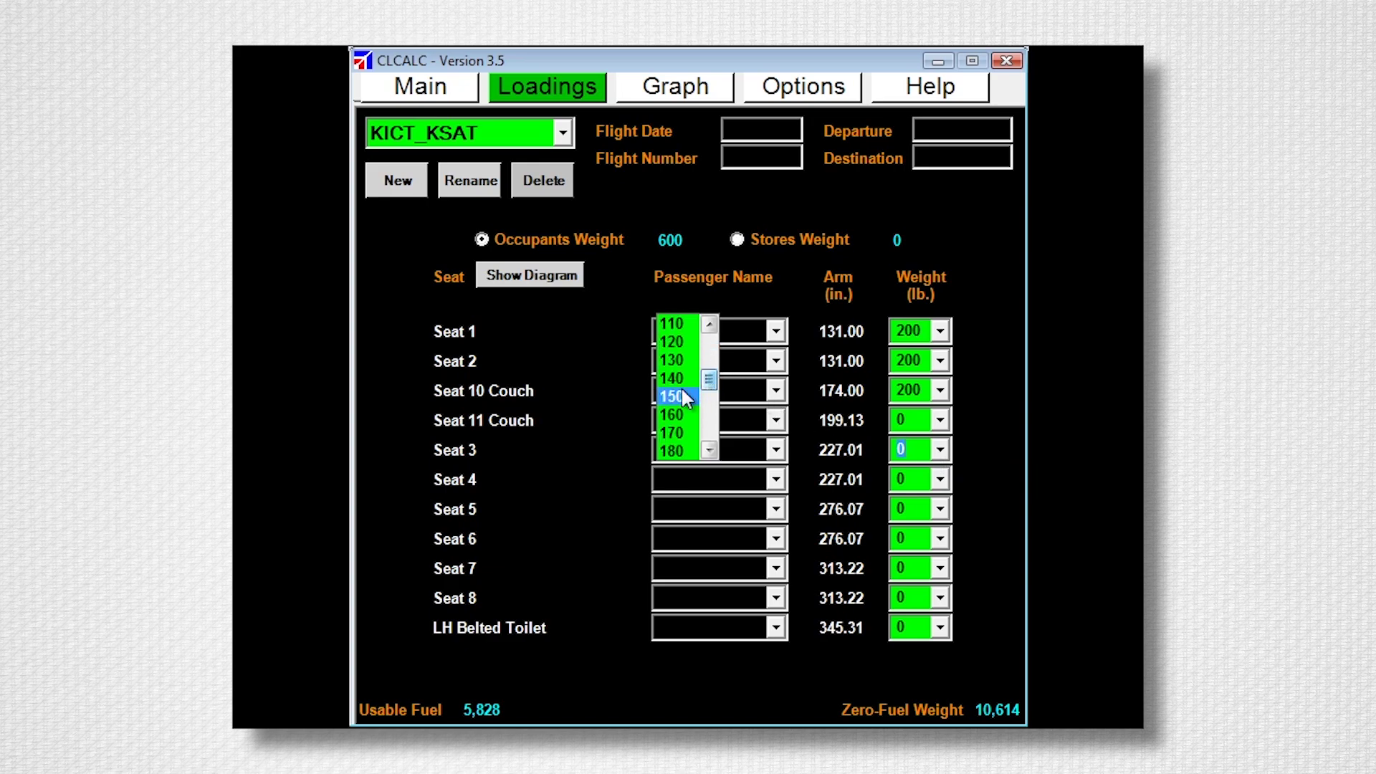
pyautogui.click(674, 378)
pyautogui.click(724, 450)
pyautogui.write('Timmy')
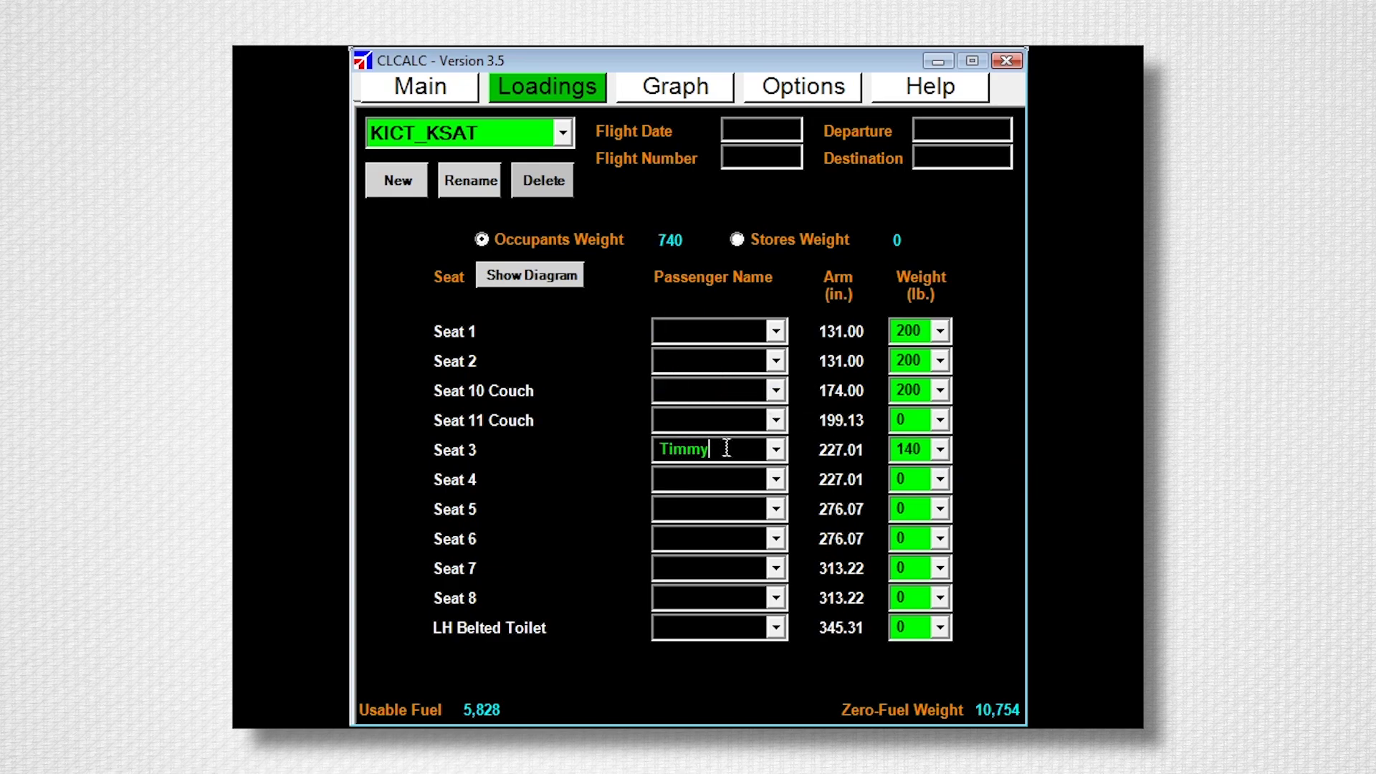
pyautogui.click(776, 479)
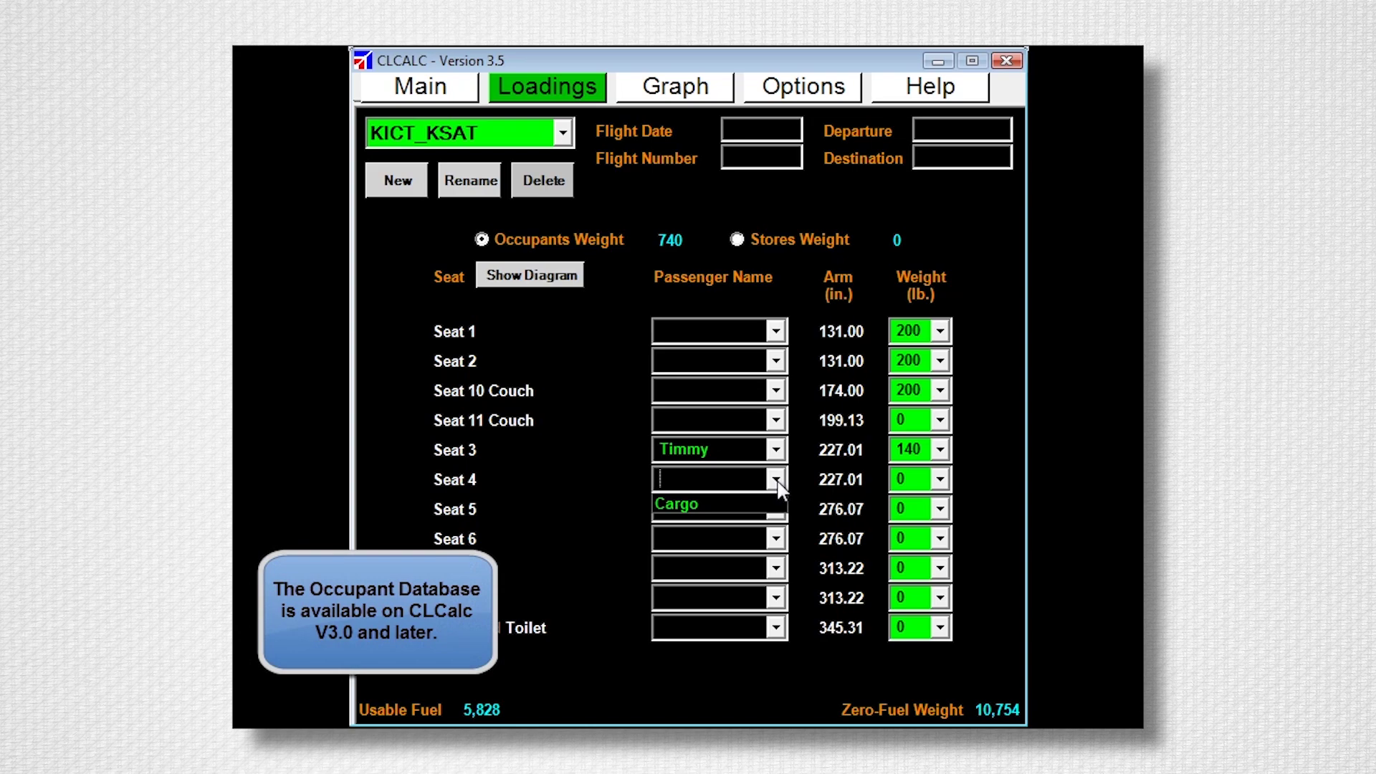
pyautogui.click(778, 482)
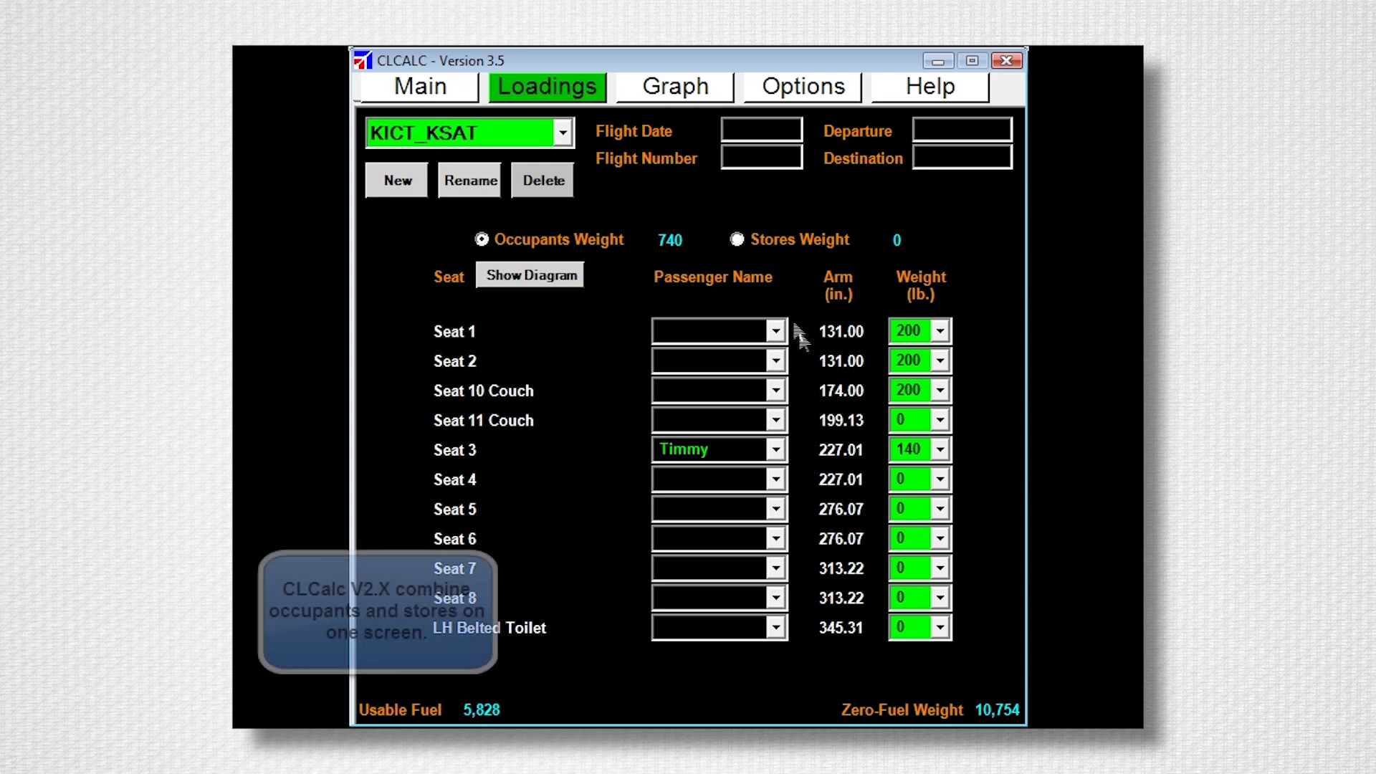
pyautogui.click(737, 241)
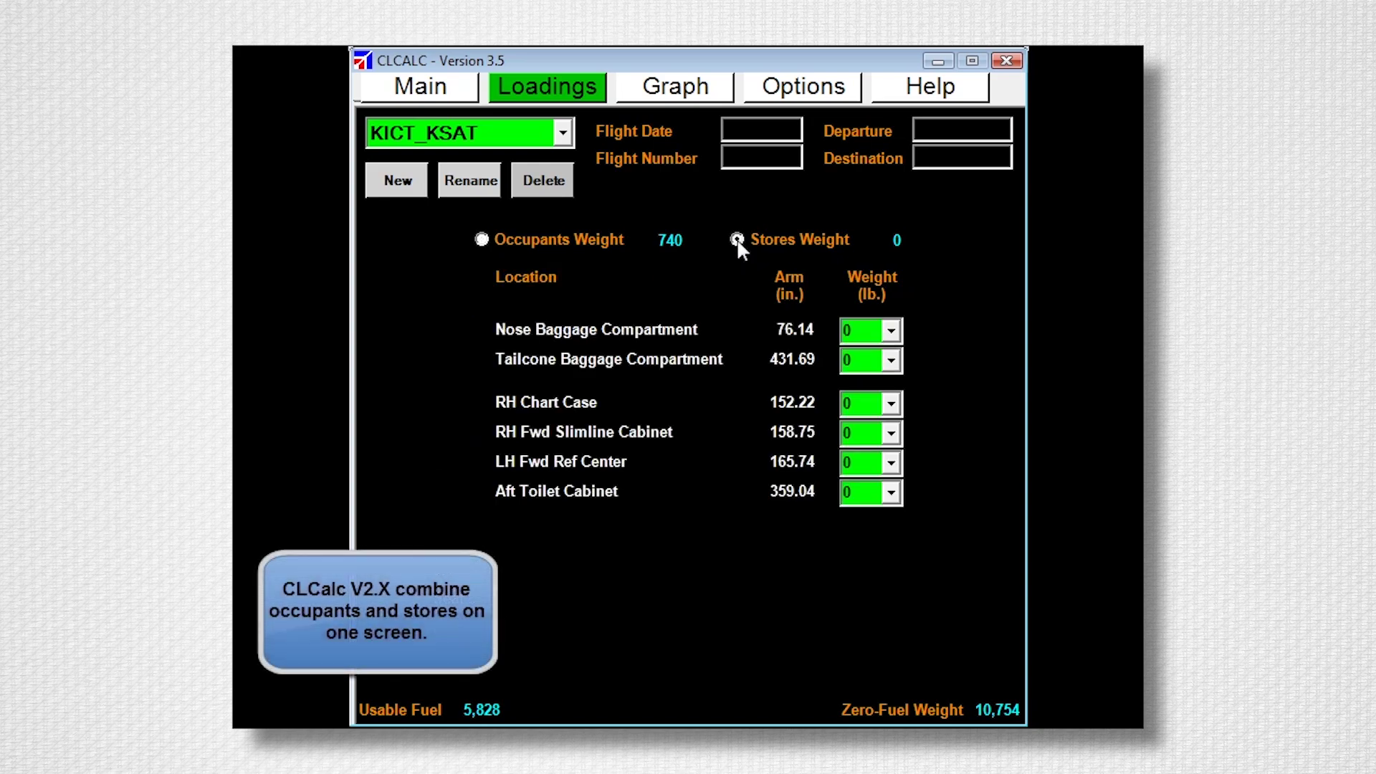
# - Enter stores weights: Nose Baggage 50, RH Chart Case 10, LH Fwd Ref Center 20
pyautogui.doubleClick(868, 330)
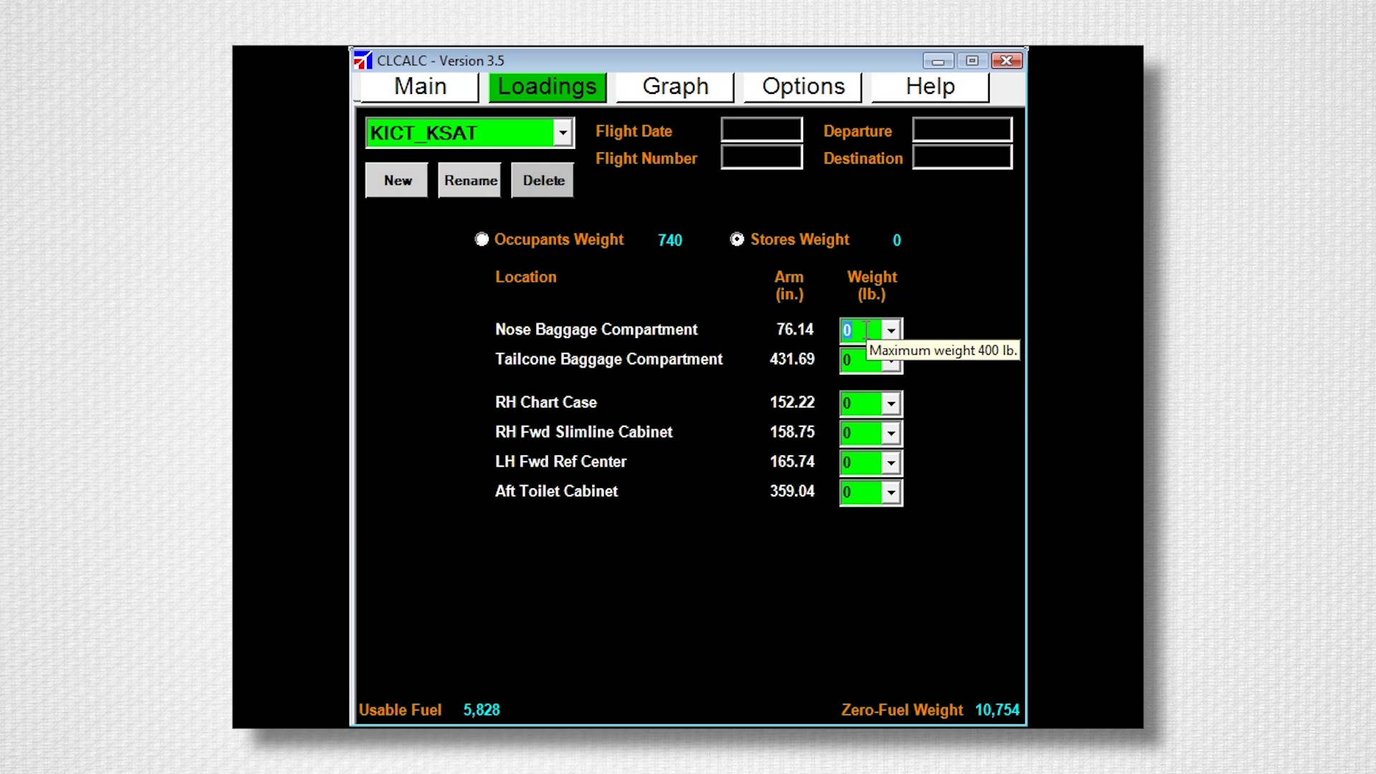
pyautogui.write('50')
pyautogui.doubleClick(861, 403)
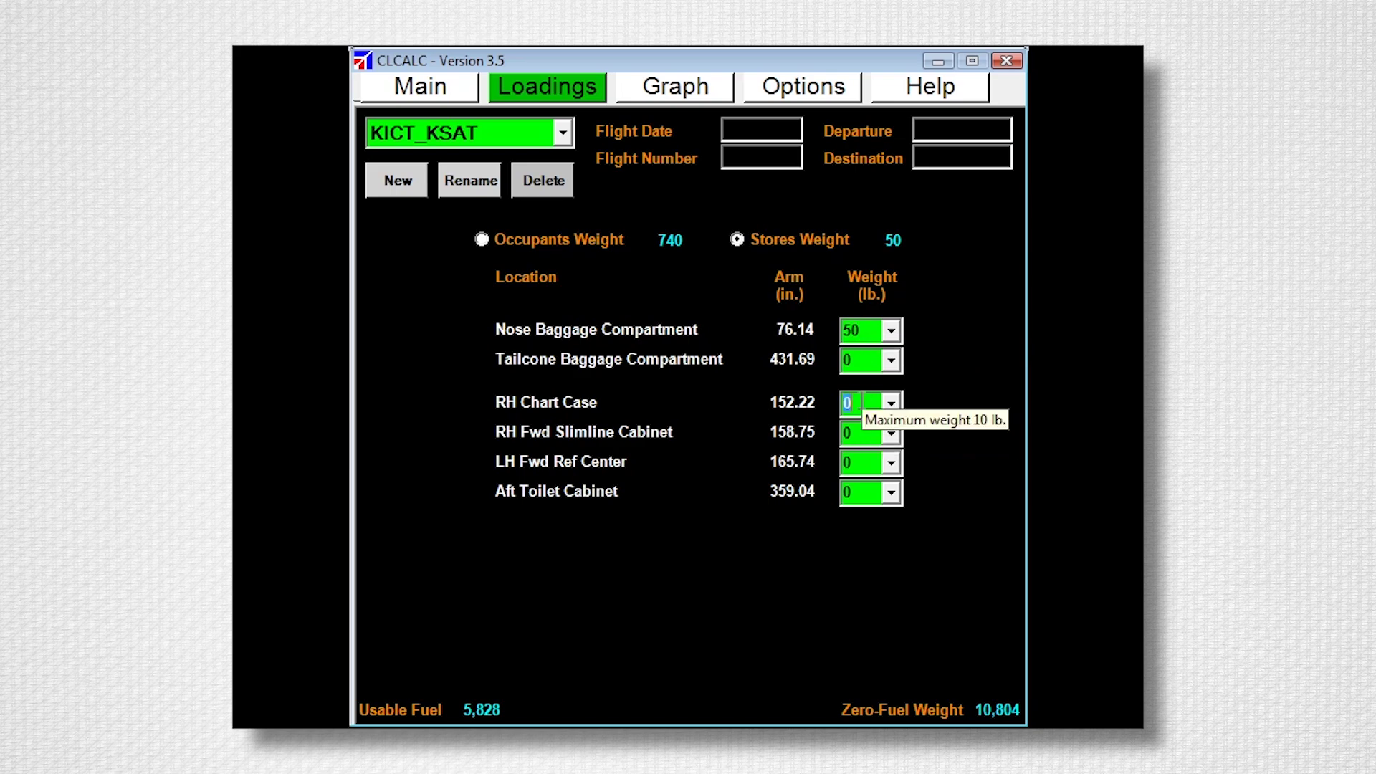
pyautogui.write('10')
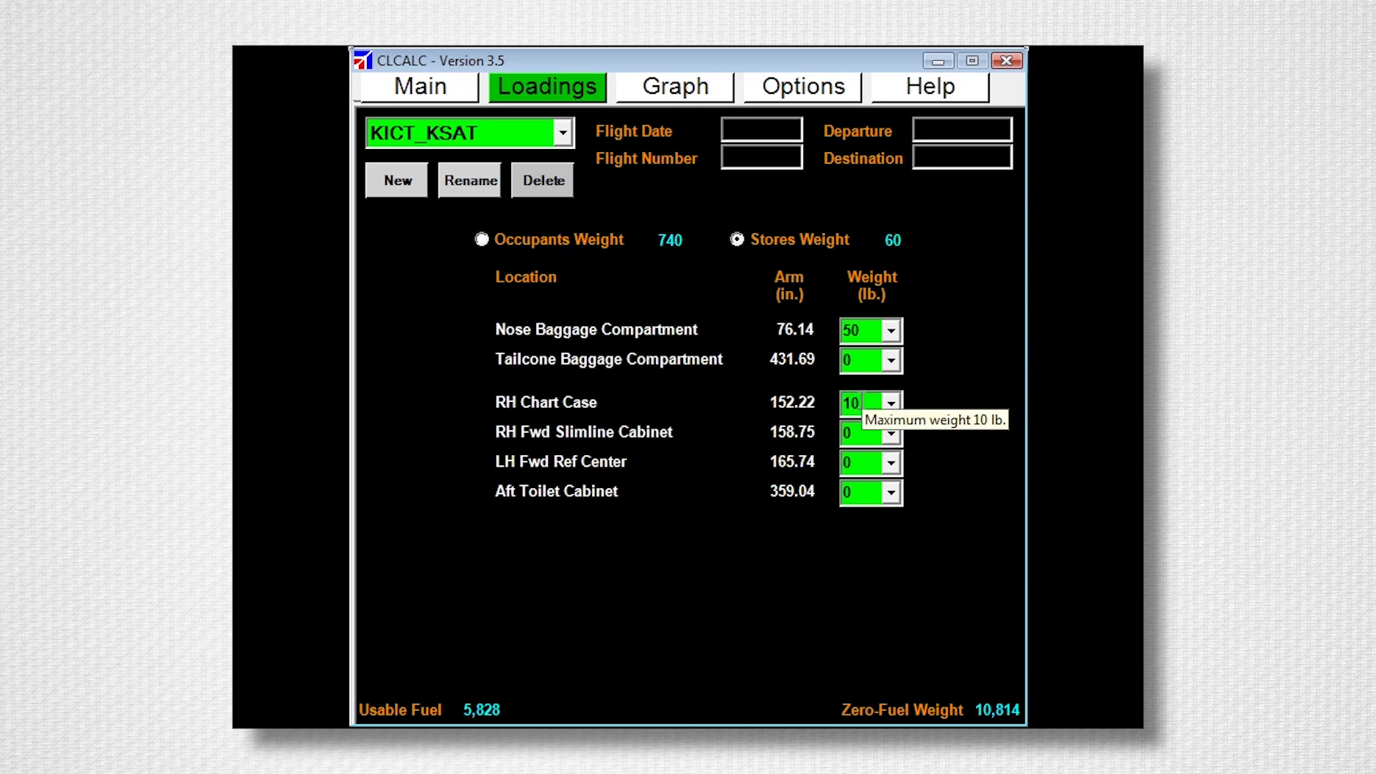
pyautogui.doubleClick(858, 461)
pyautogui.write('20')
# - Change LH Fwd Ref Center to 11 lb, totalling 71 lb of stores, and view the graph
pyautogui.click(893, 466)
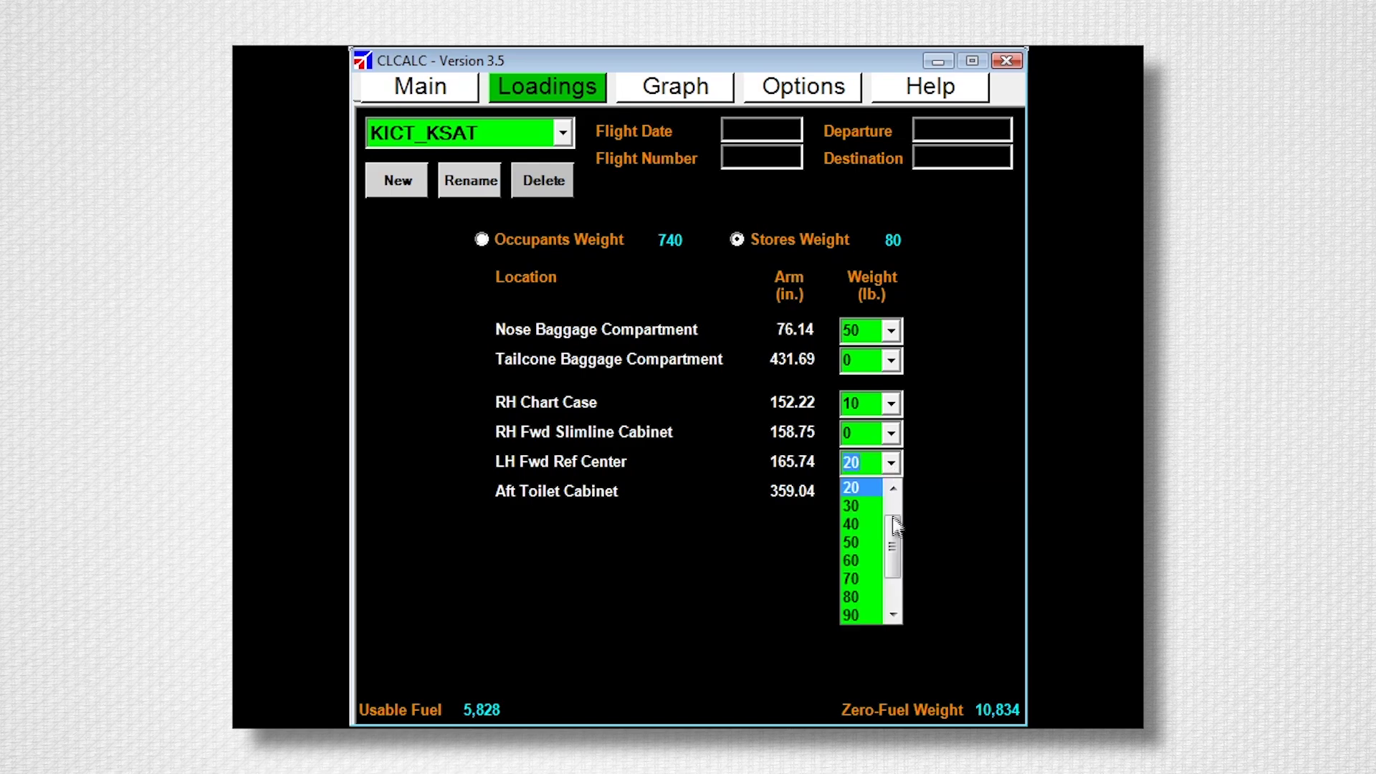
pyautogui.moveTo(893, 516); pyautogui.dragTo(896, 584)
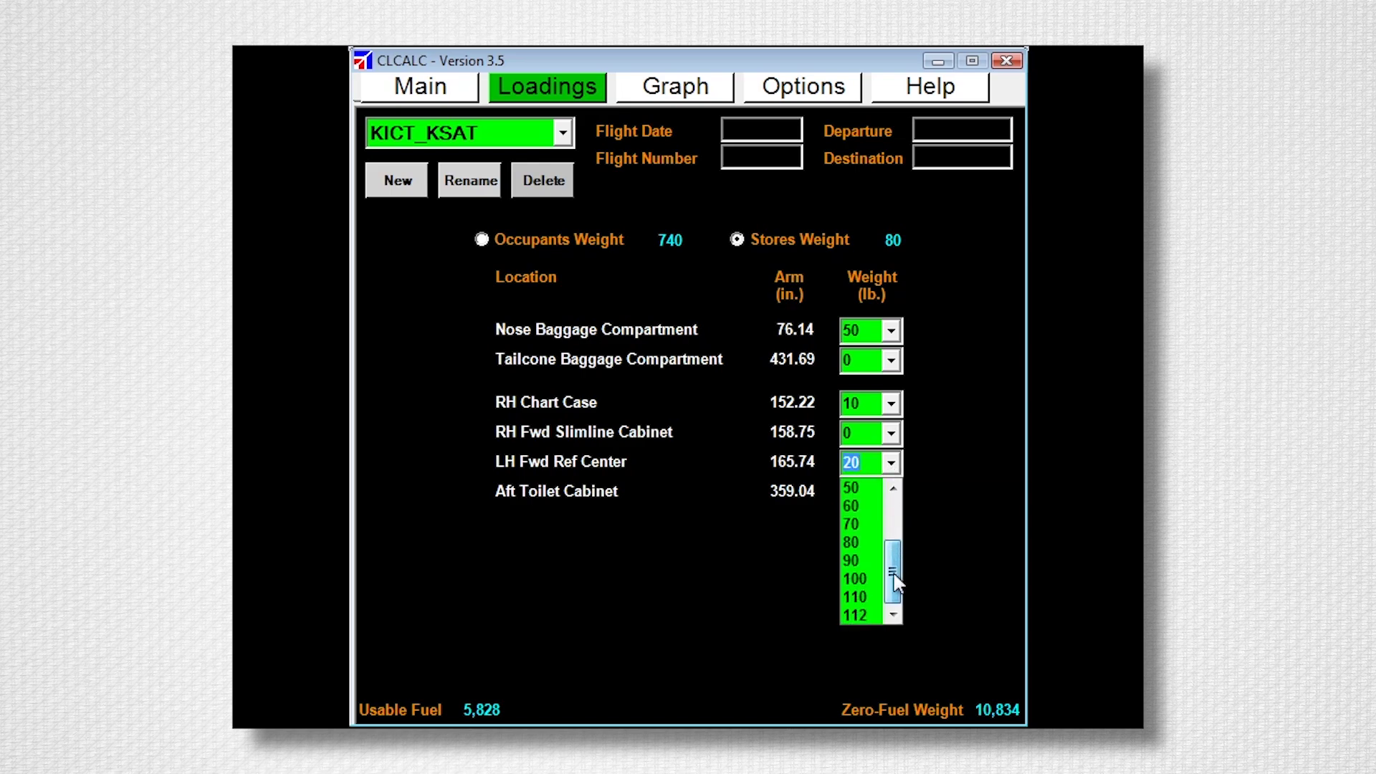
pyautogui.click(864, 614)
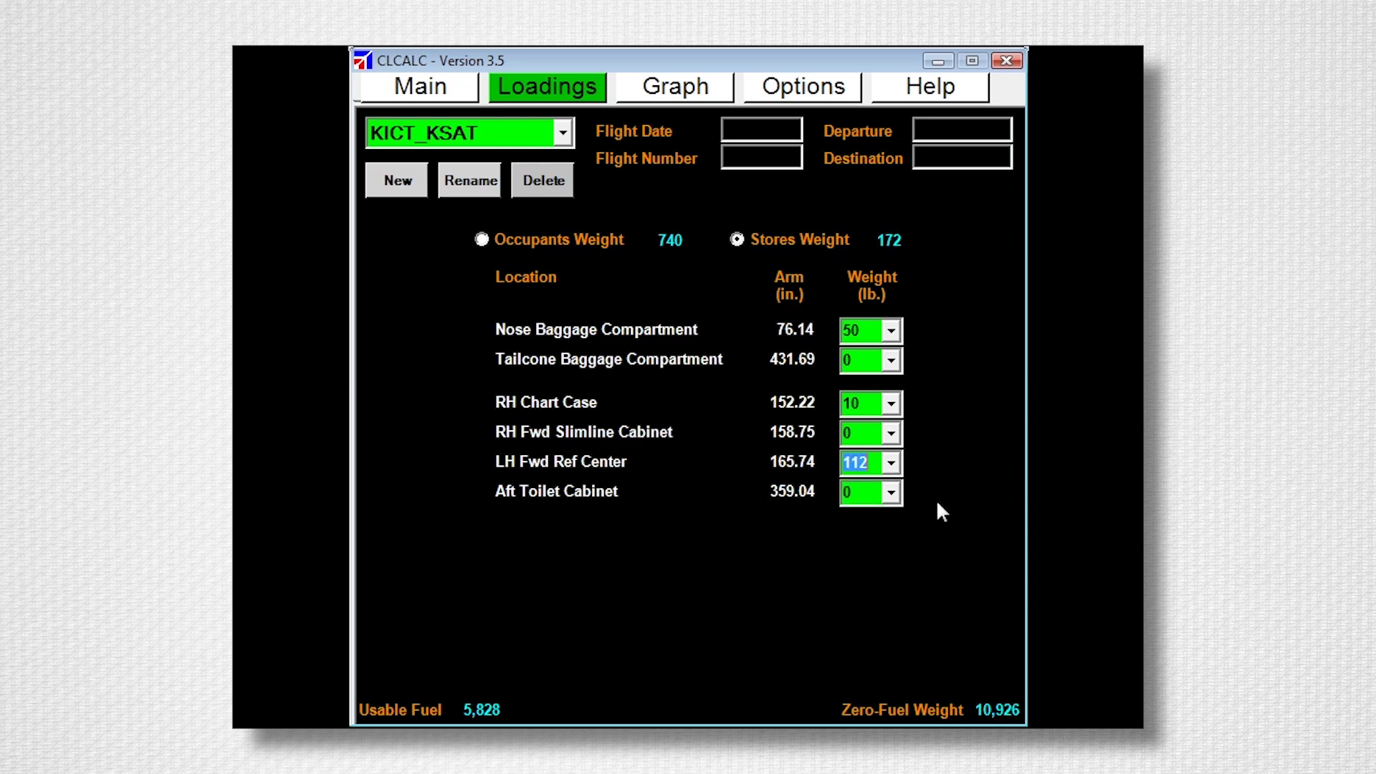
pyautogui.write('115')
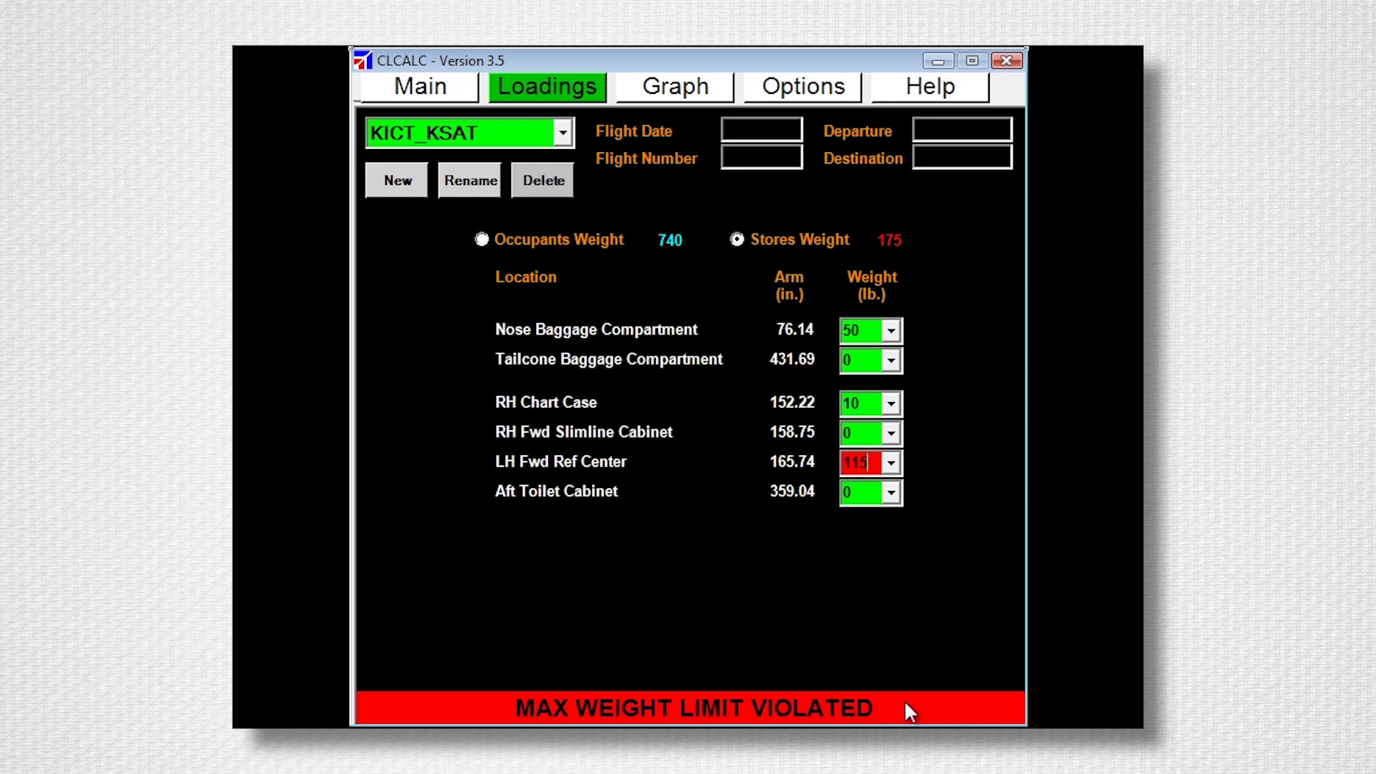
pyautogui.press('BackSpace')
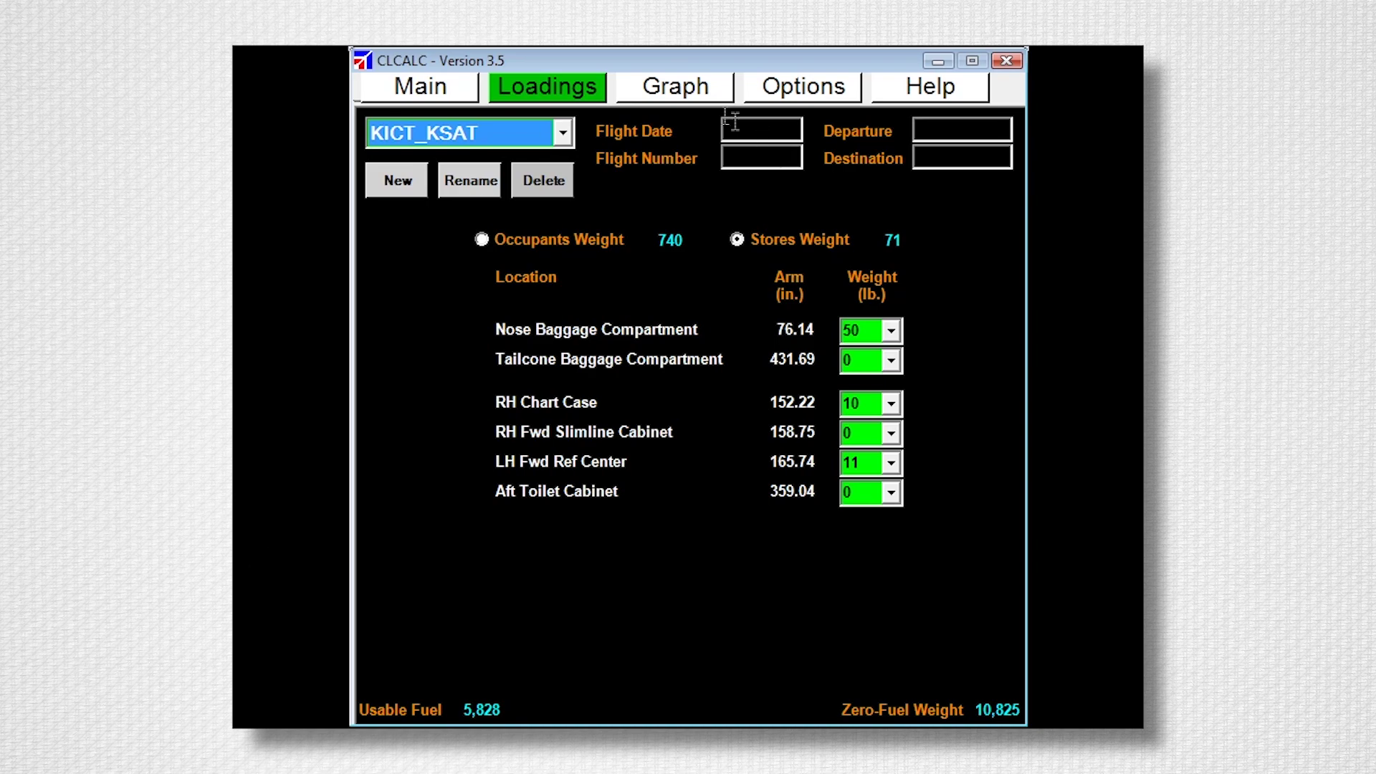
pyautogui.click(695, 93)
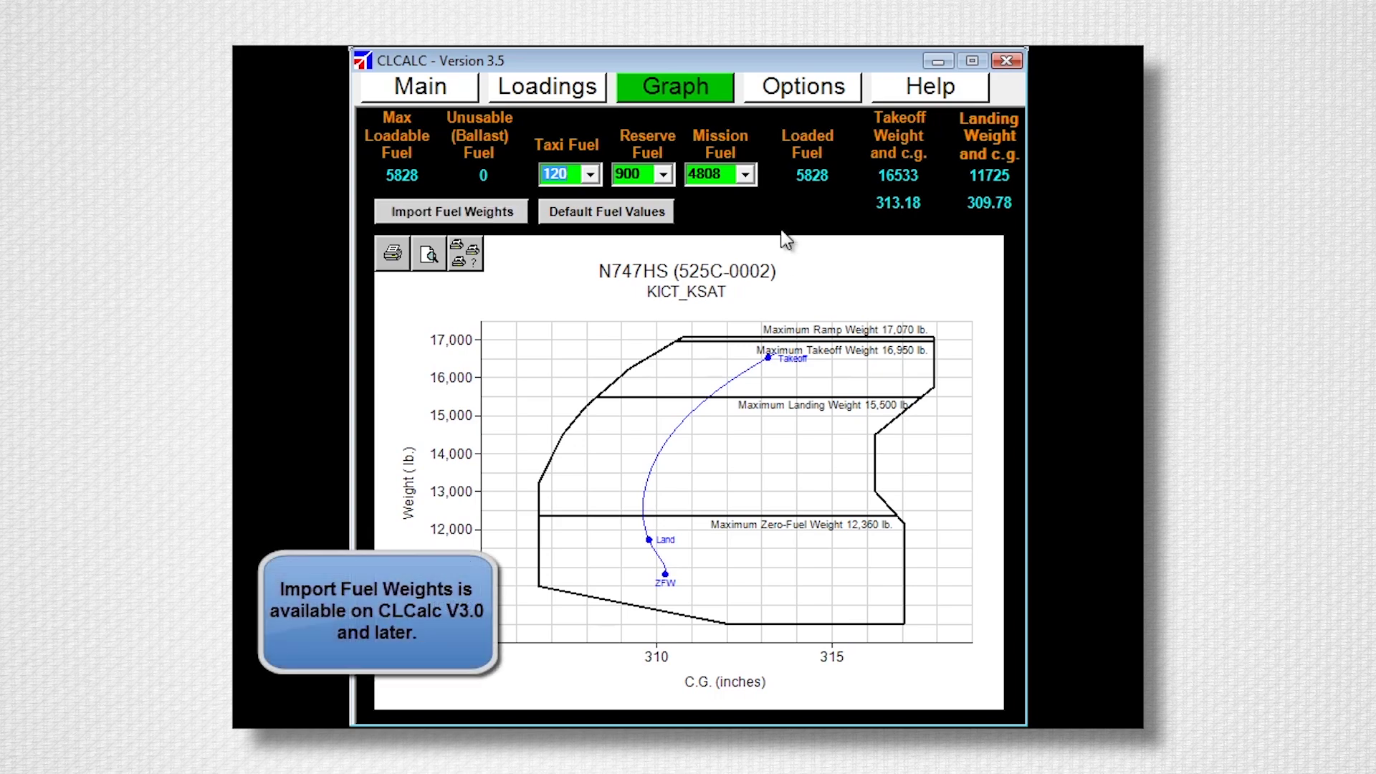
# - Try imported and default fuel values, then set mission fuel to 2000 lb
pyautogui.click(484, 218)
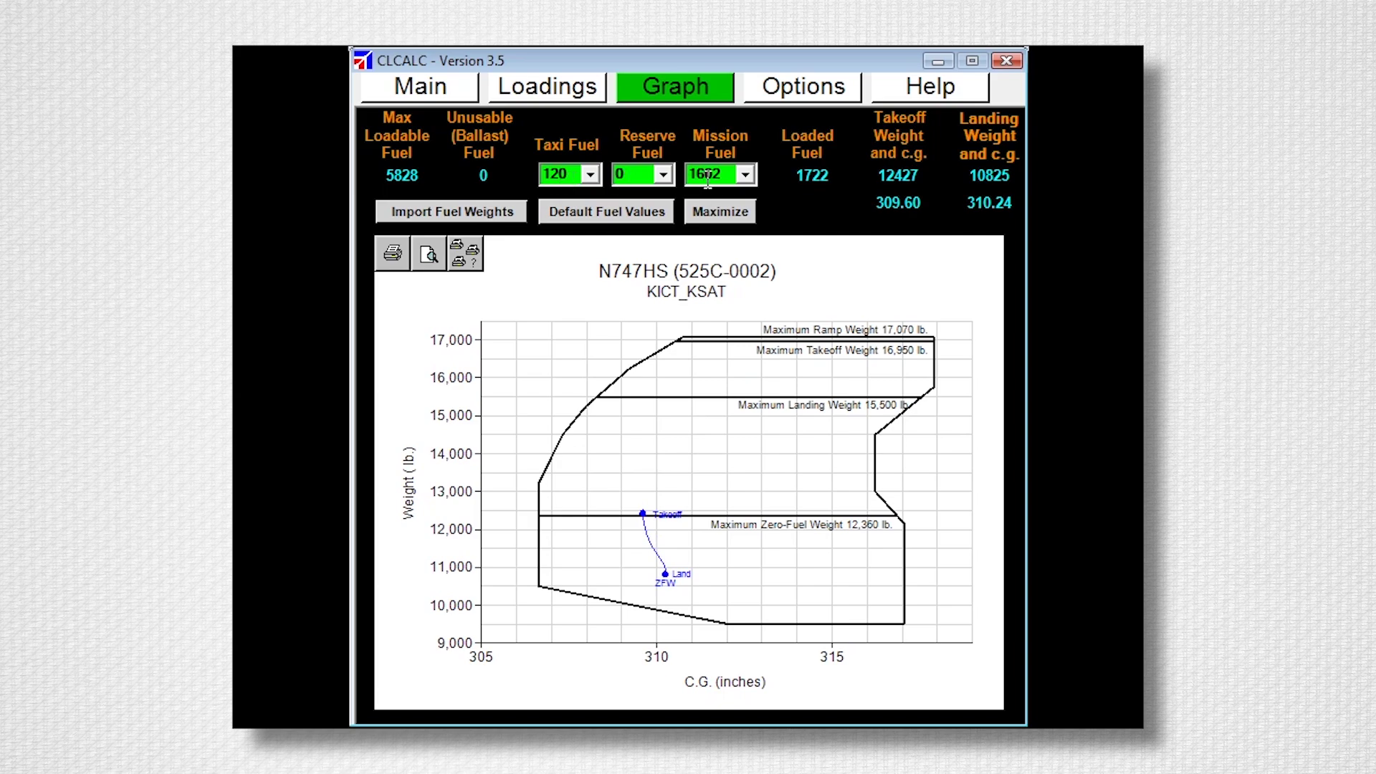
pyautogui.click(642, 220)
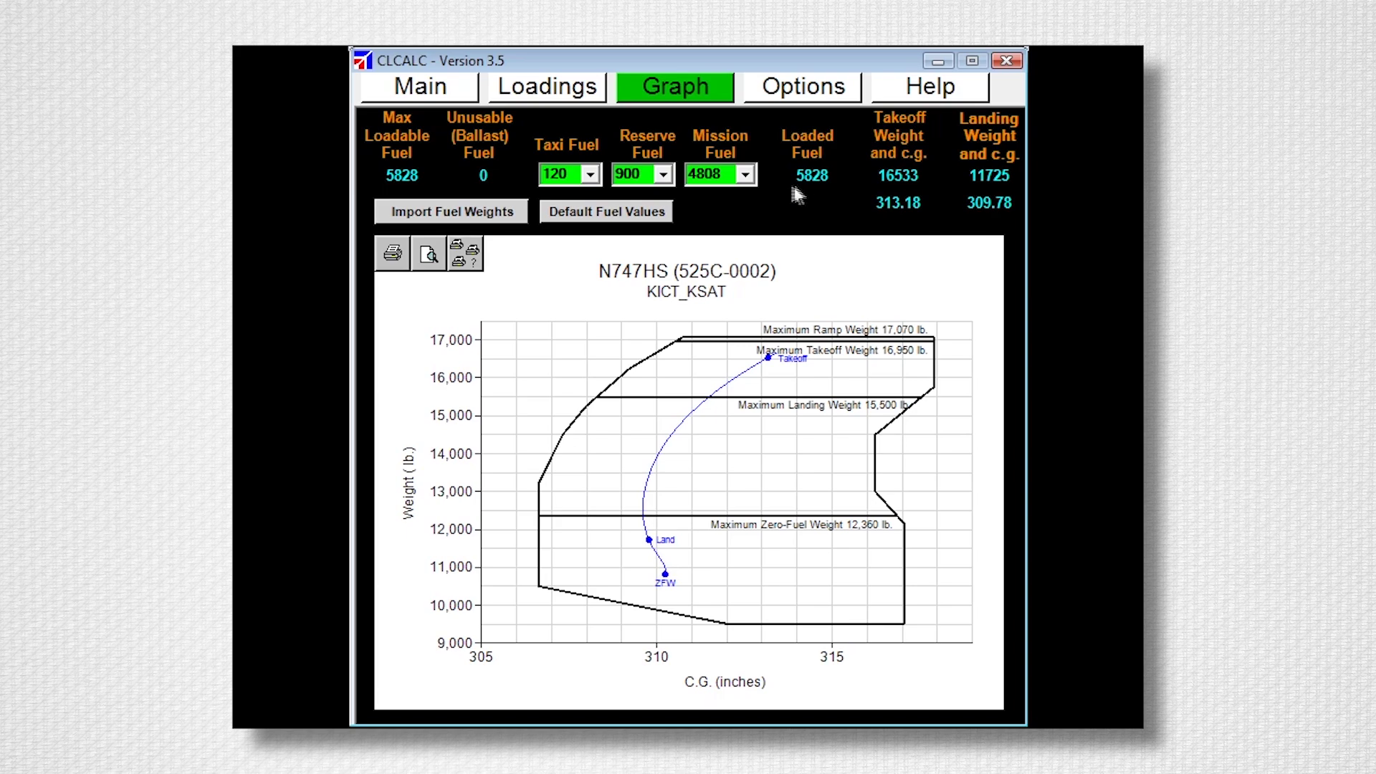
pyautogui.doubleClick(720, 174)
pyautogui.write('2000')
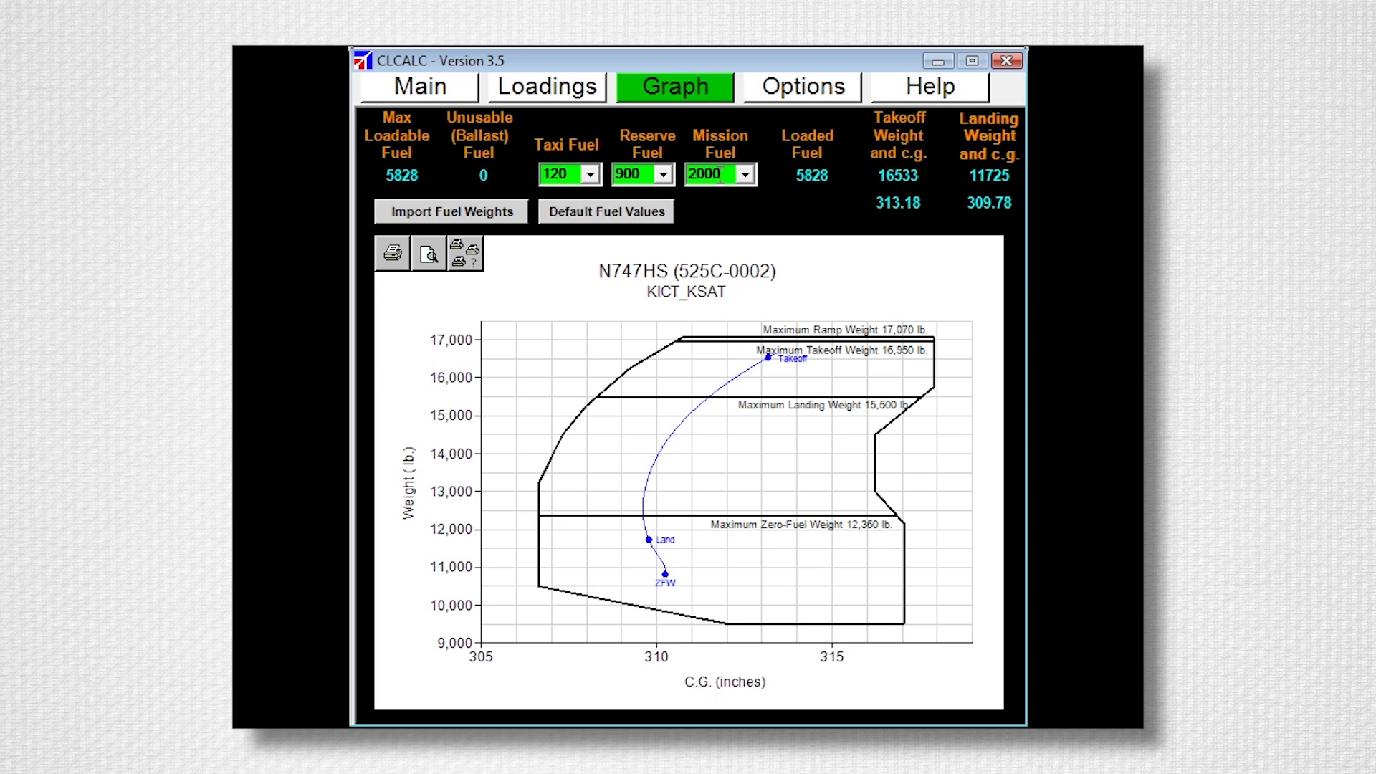
pyautogui.press('Tab')
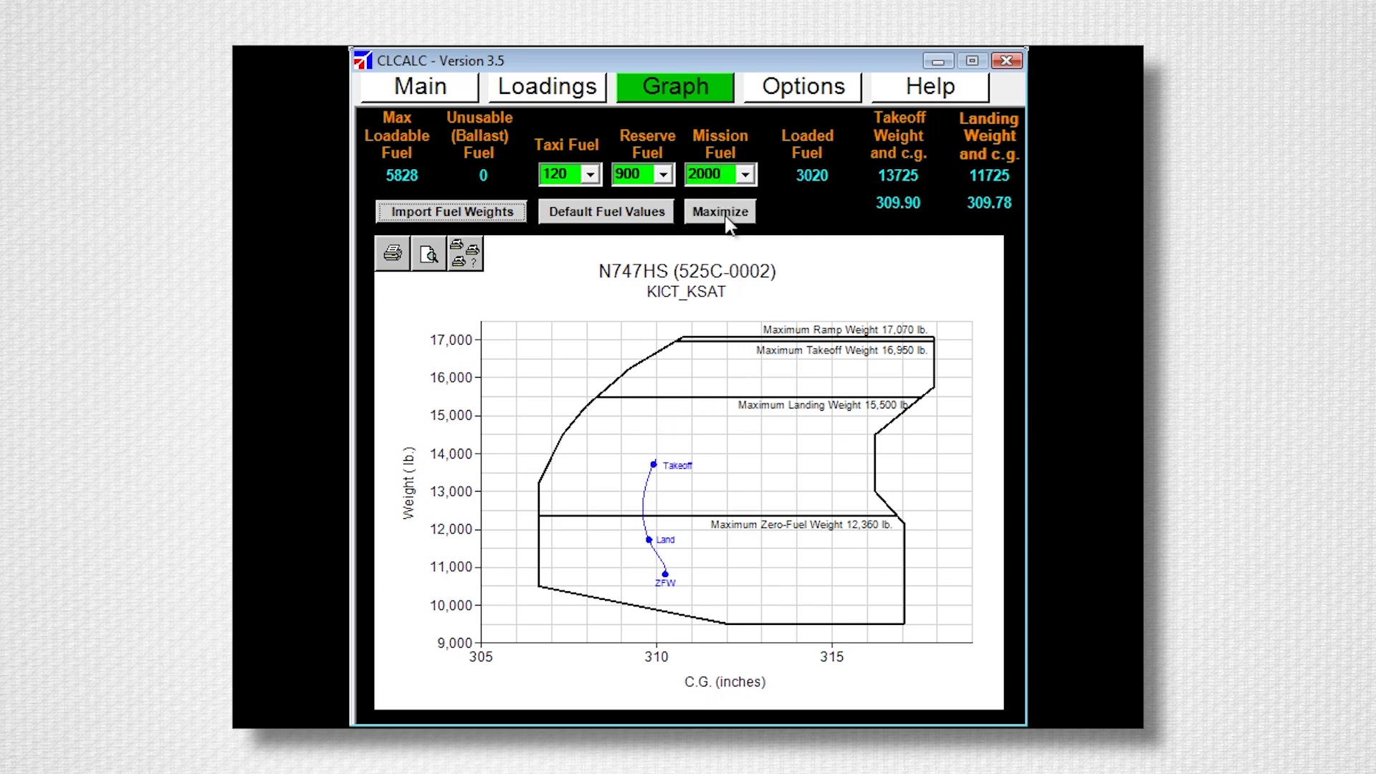
# - Maximize the fuel load into reserve, raising reserve fuel to 3708 lb
pyautogui.click(726, 215)
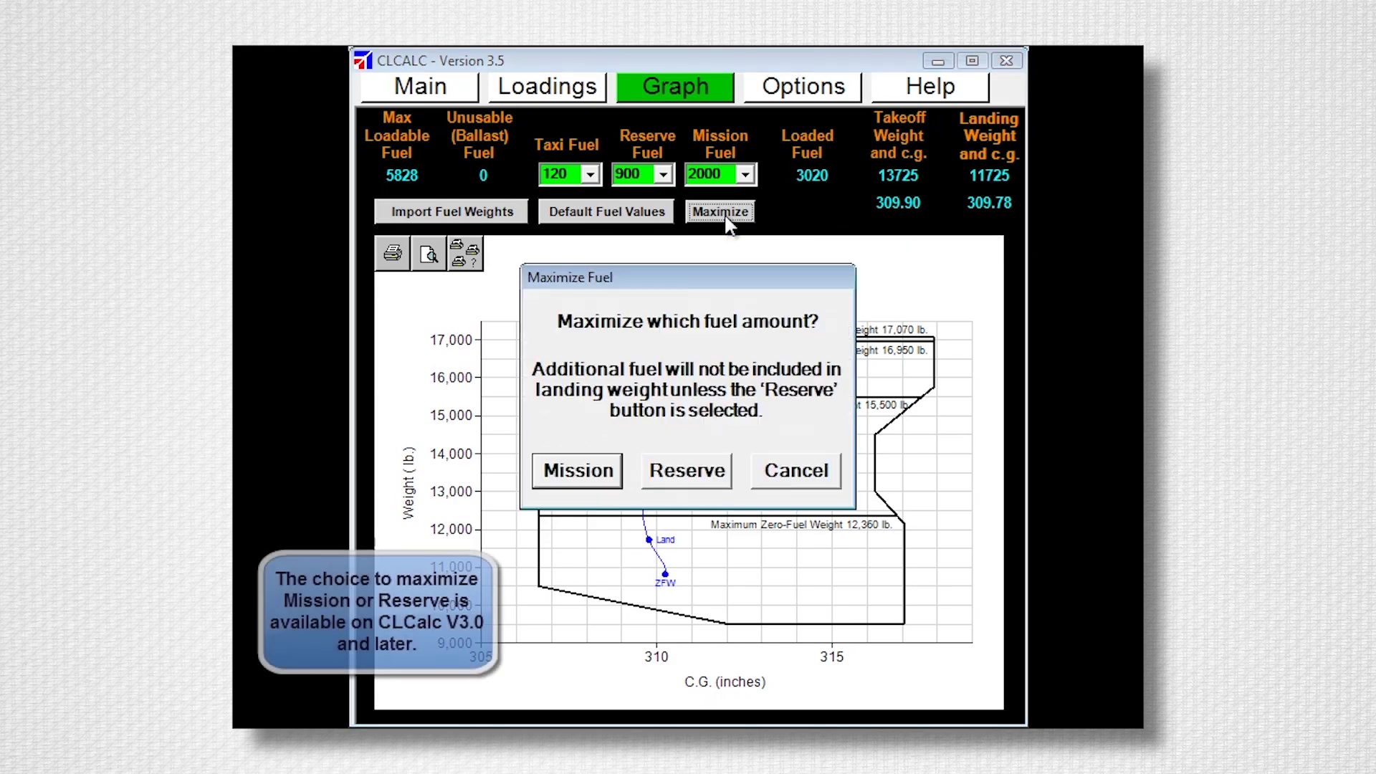
pyautogui.click(706, 480)
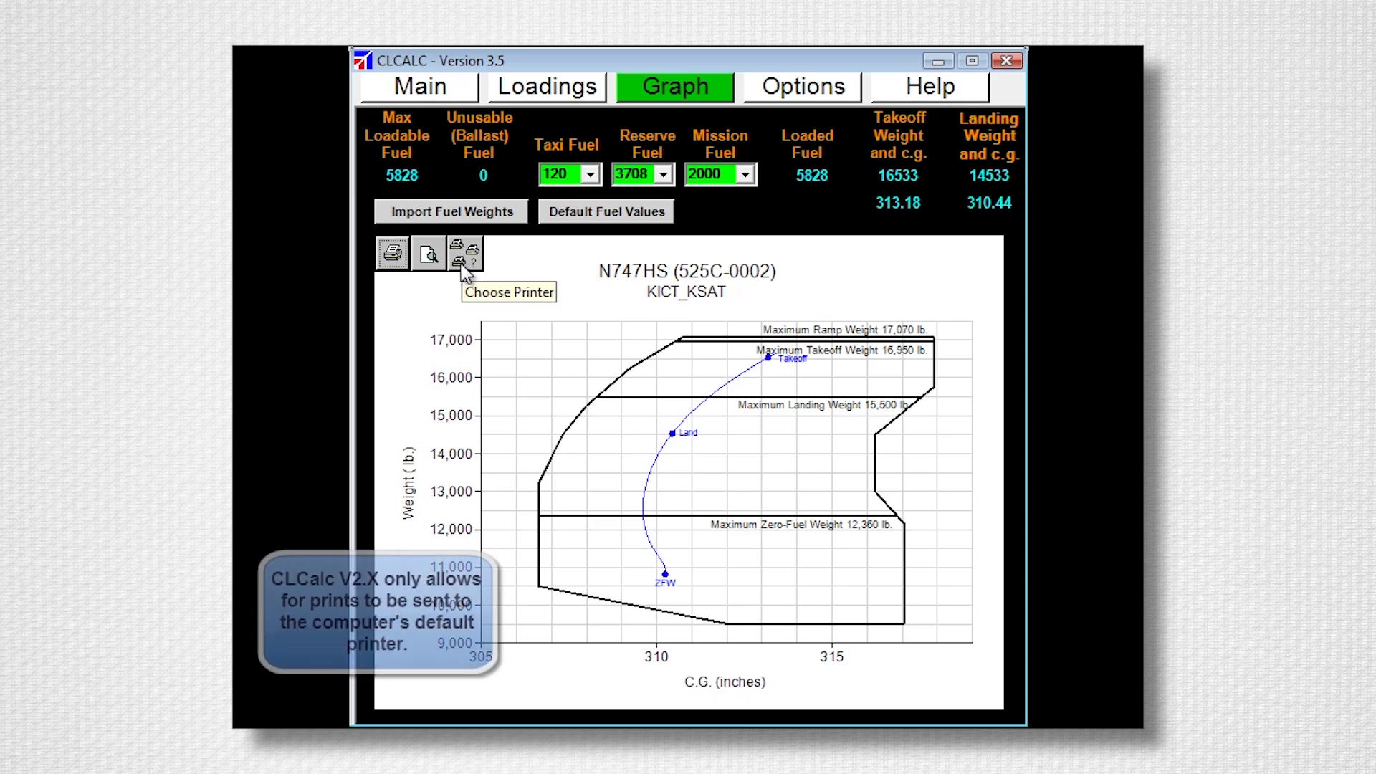
# - Select the Canon iP1800 series as the graph printer and open the aircraft Options
pyautogui.click(464, 273)
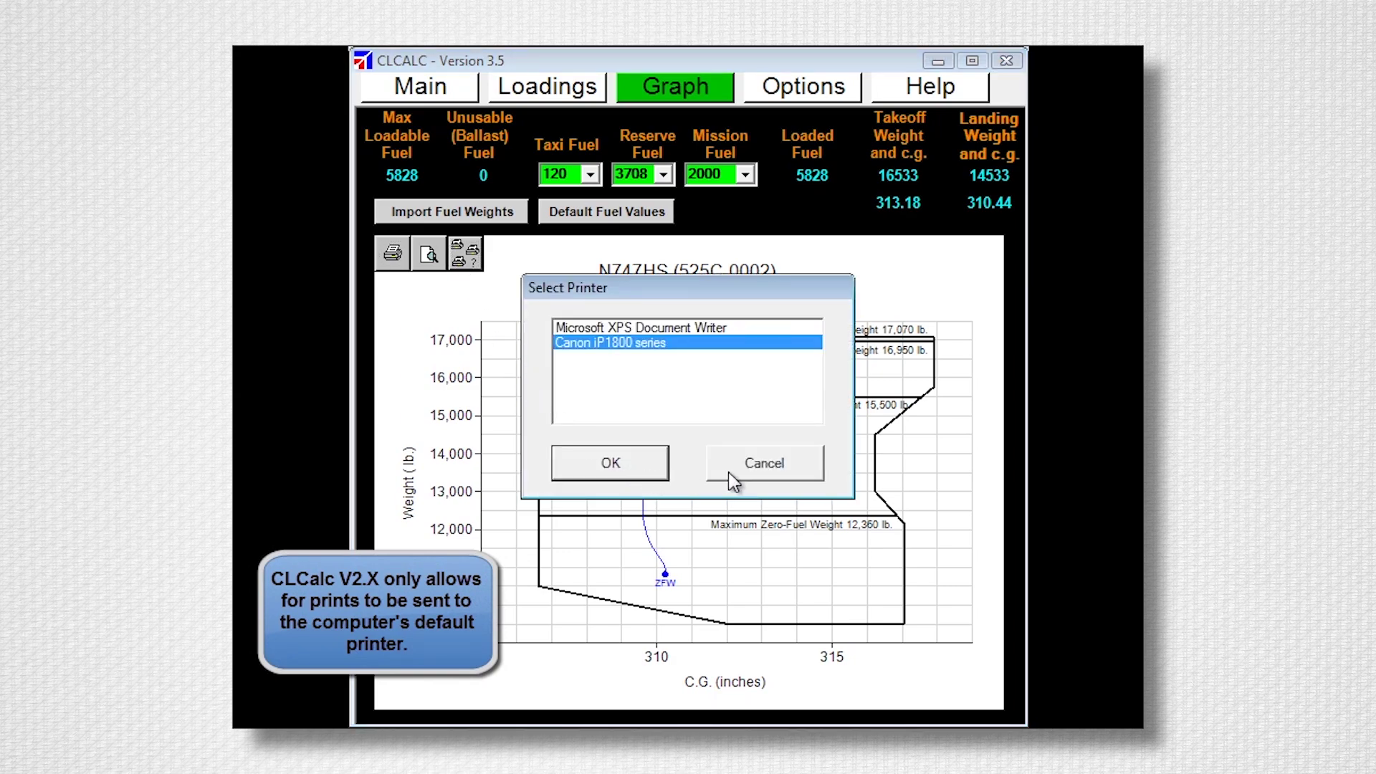
pyautogui.click(662, 470)
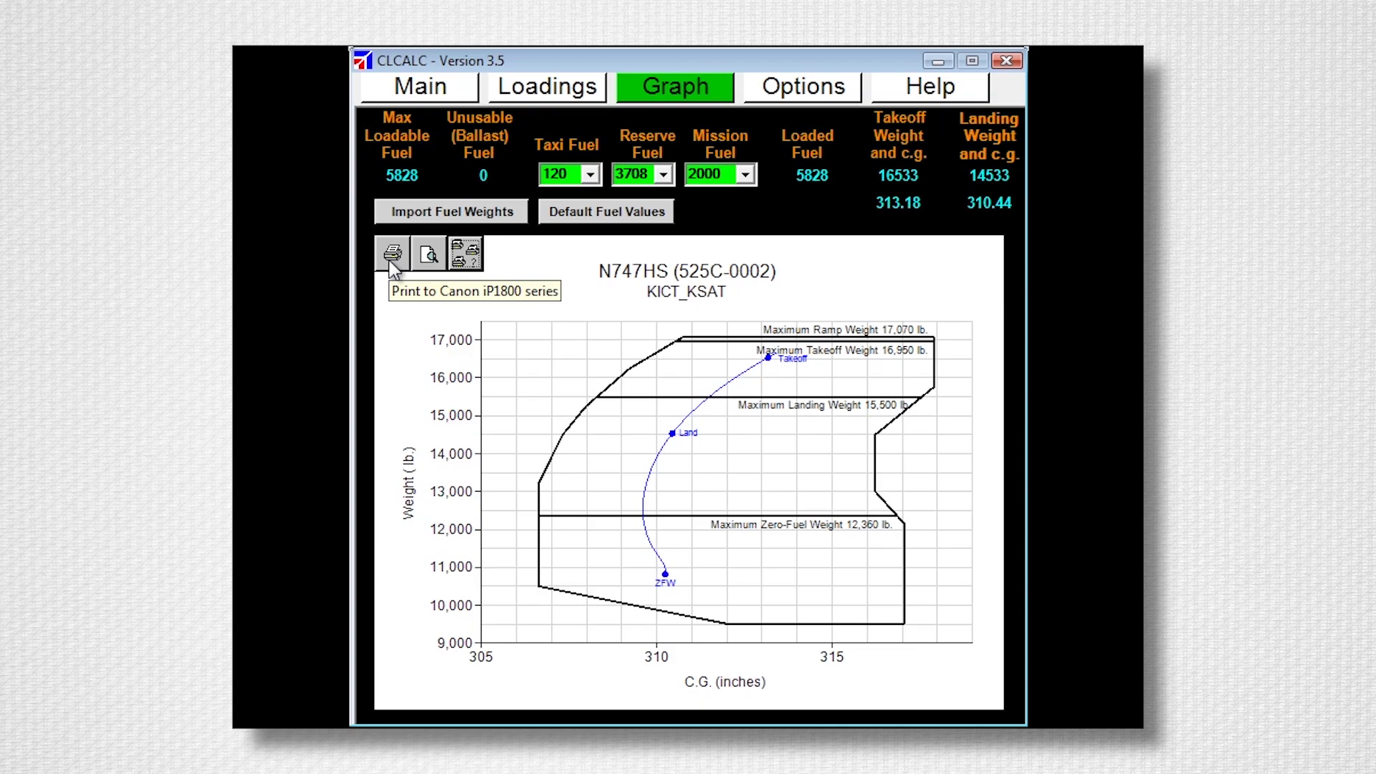
pyautogui.click(825, 87)
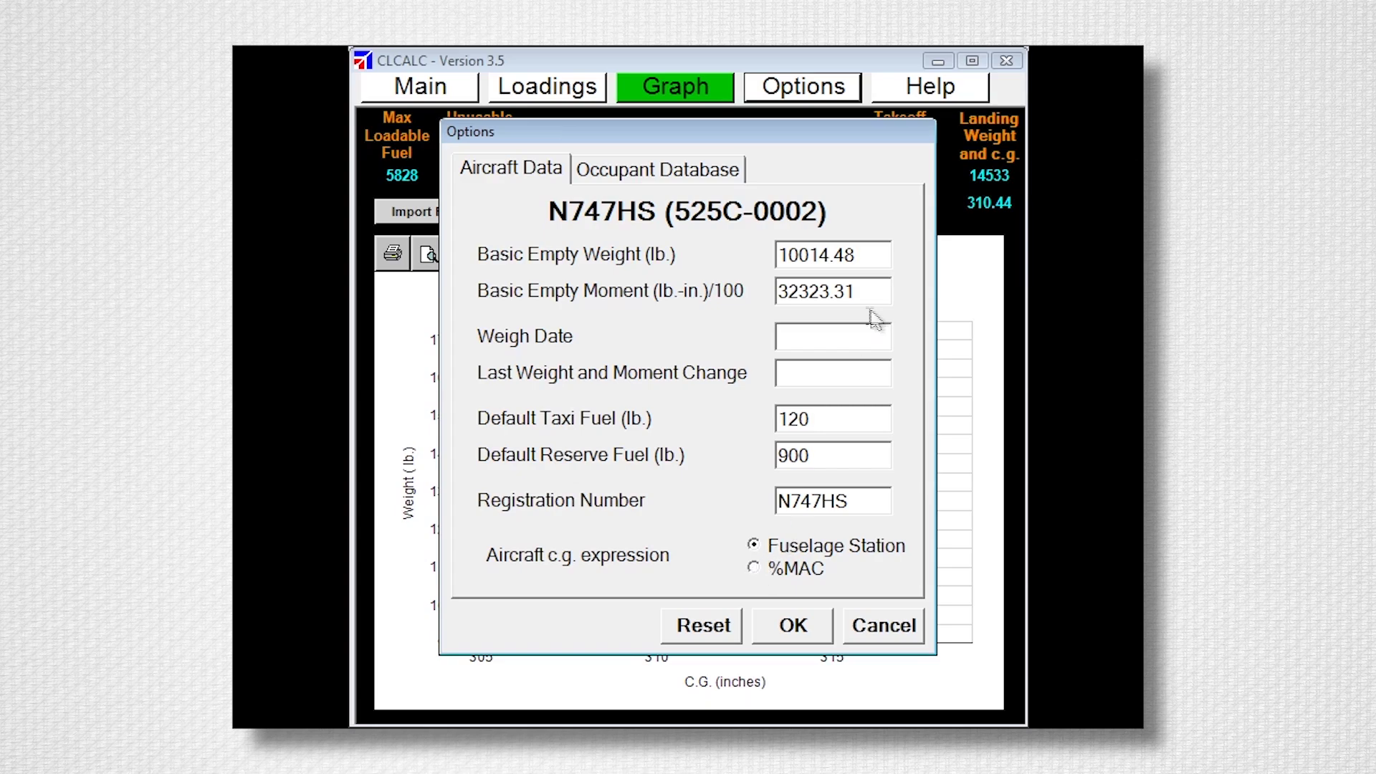
# - Change the basic empty weight to 10020.48 lb and confirm the change
pyautogui.moveTo(832, 255); pyautogui.dragTo(812, 254)
pyautogui.write('20')
pyautogui.click(804, 623)
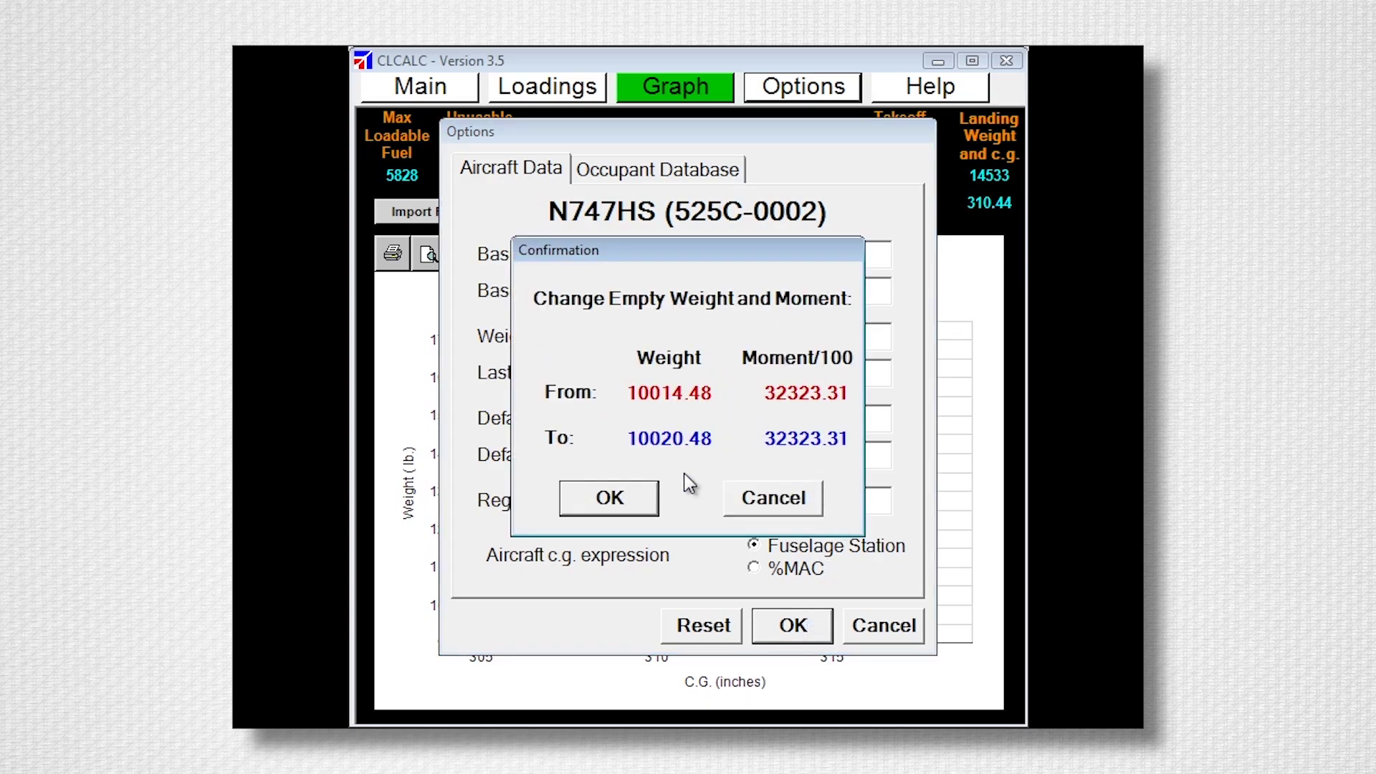
pyautogui.click(649, 499)
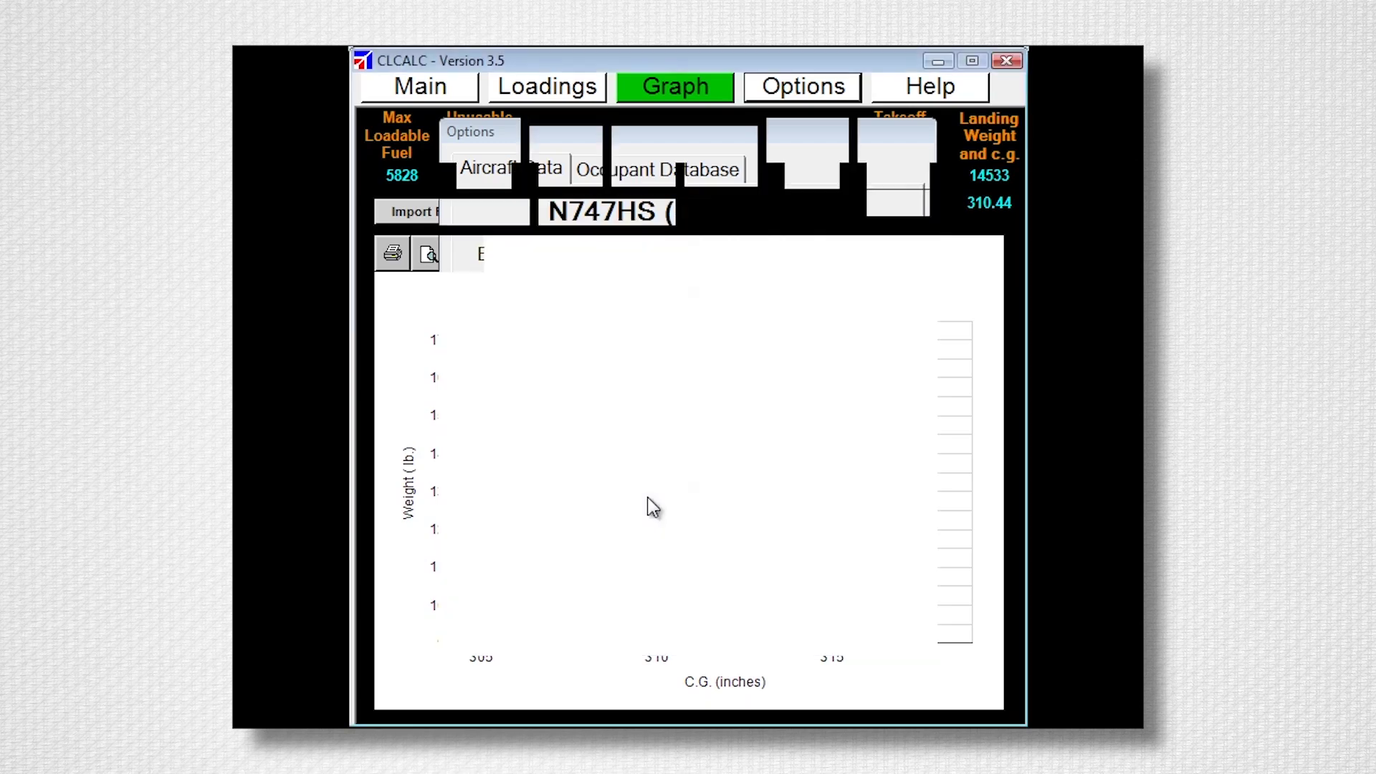
# - Add an occupant with their name and 180 lb weight to the occupant database, then save
pyautogui.click(685, 172)
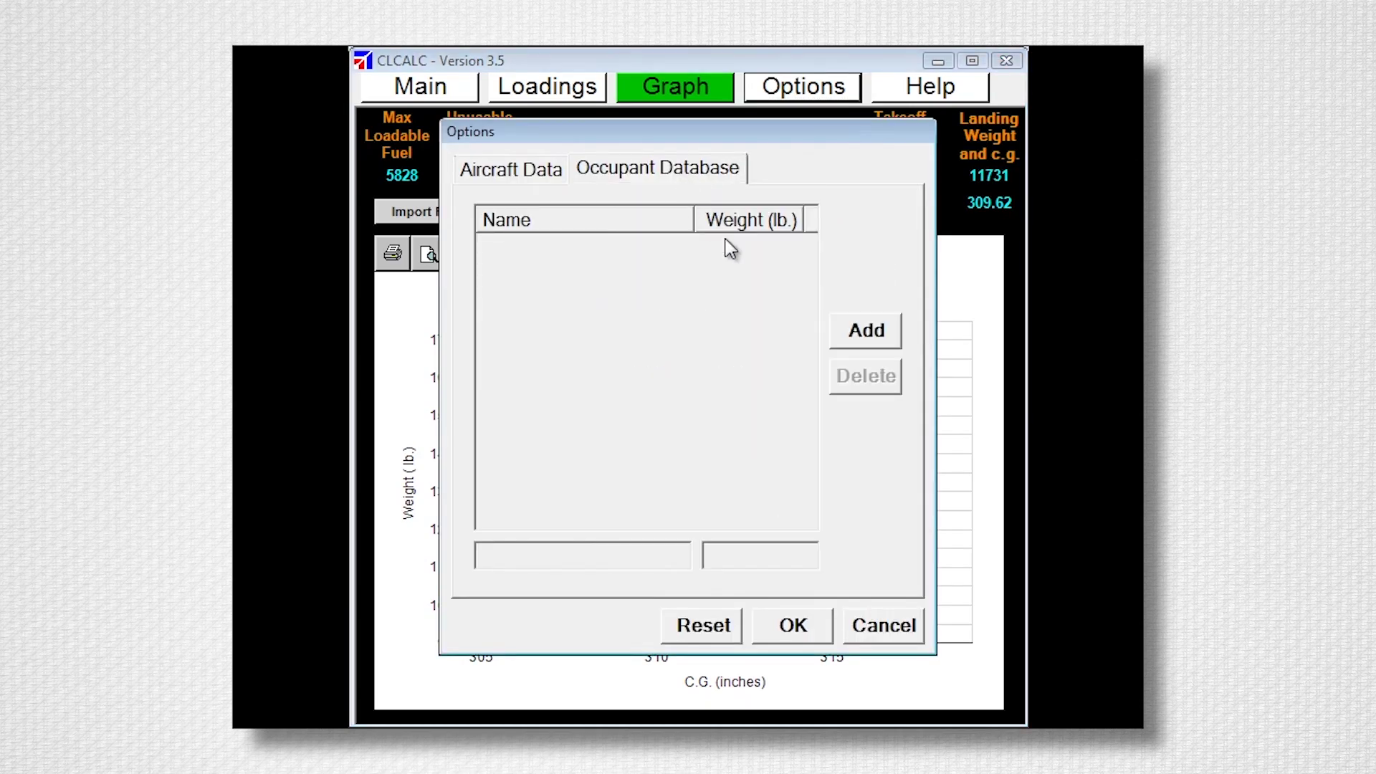
pyautogui.click(865, 334)
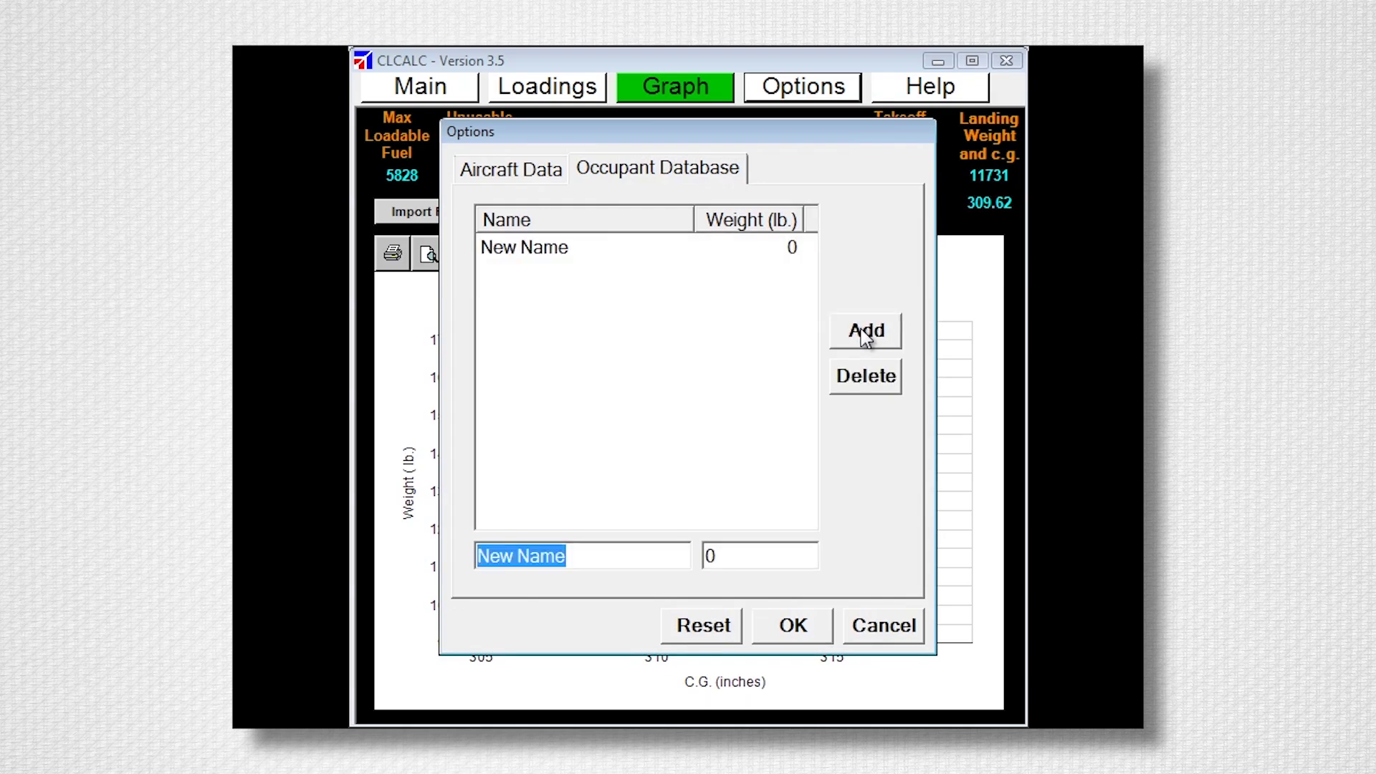
pyautogui.write('Tim')
pyautogui.press('Tab')
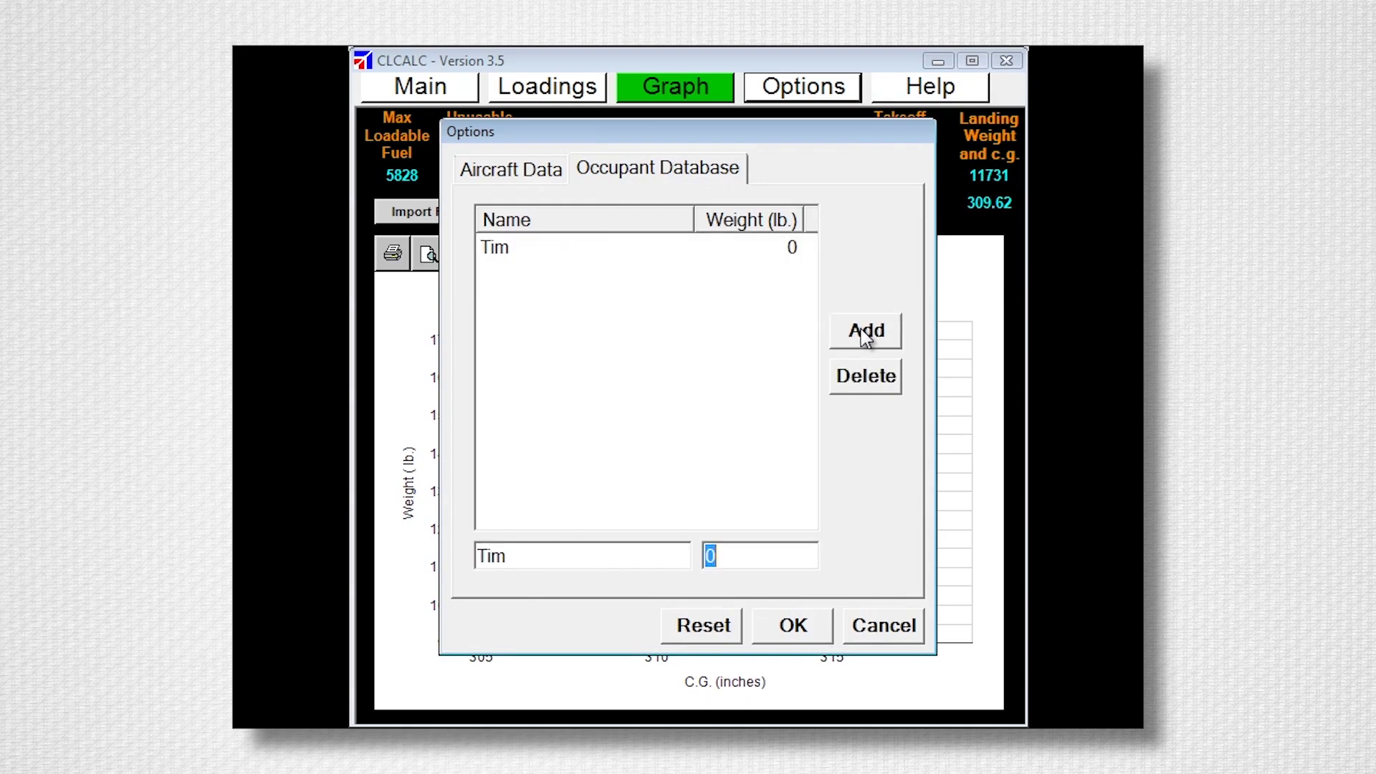
pyautogui.write('180')
pyautogui.click(794, 625)
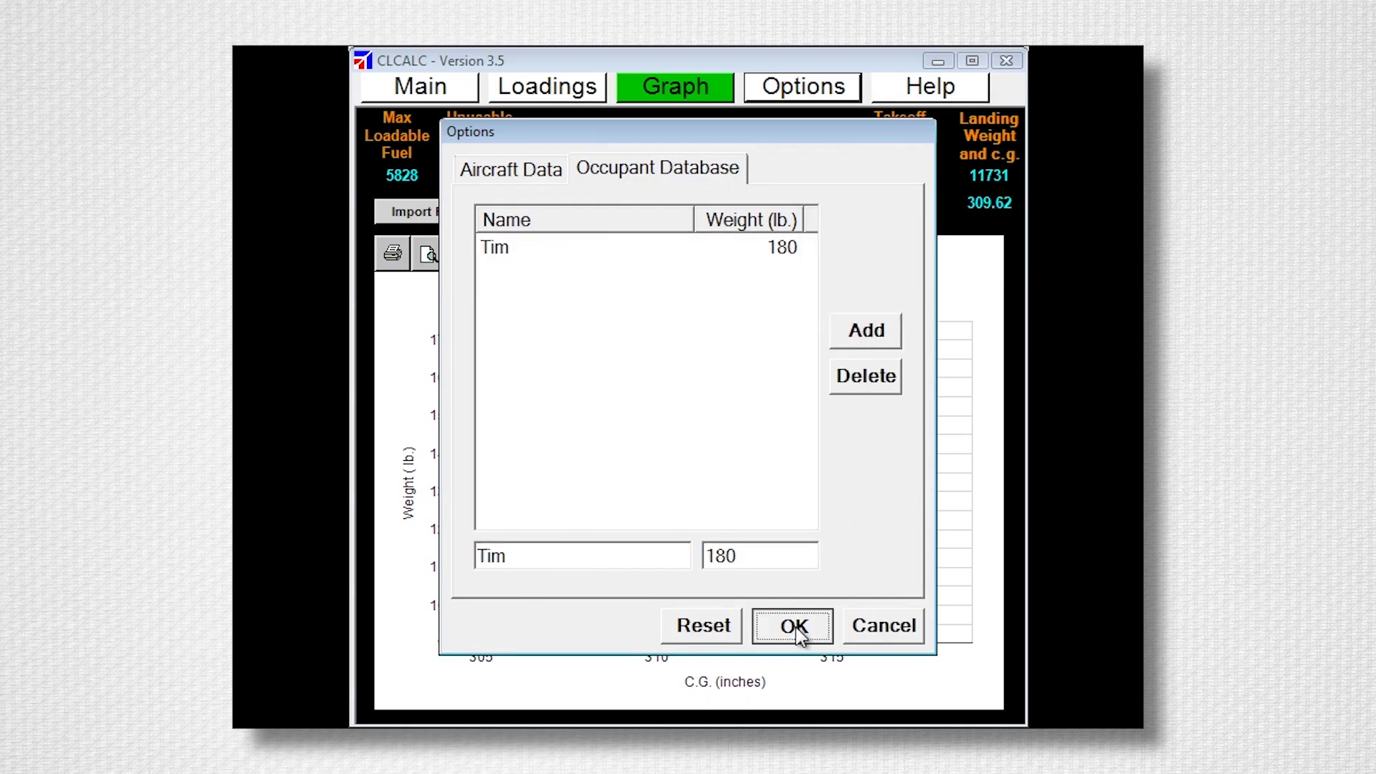
# - Assign the saved 180 lb occupant to Seat 4, bringing occupants weight to 920
pyautogui.click(581, 97)
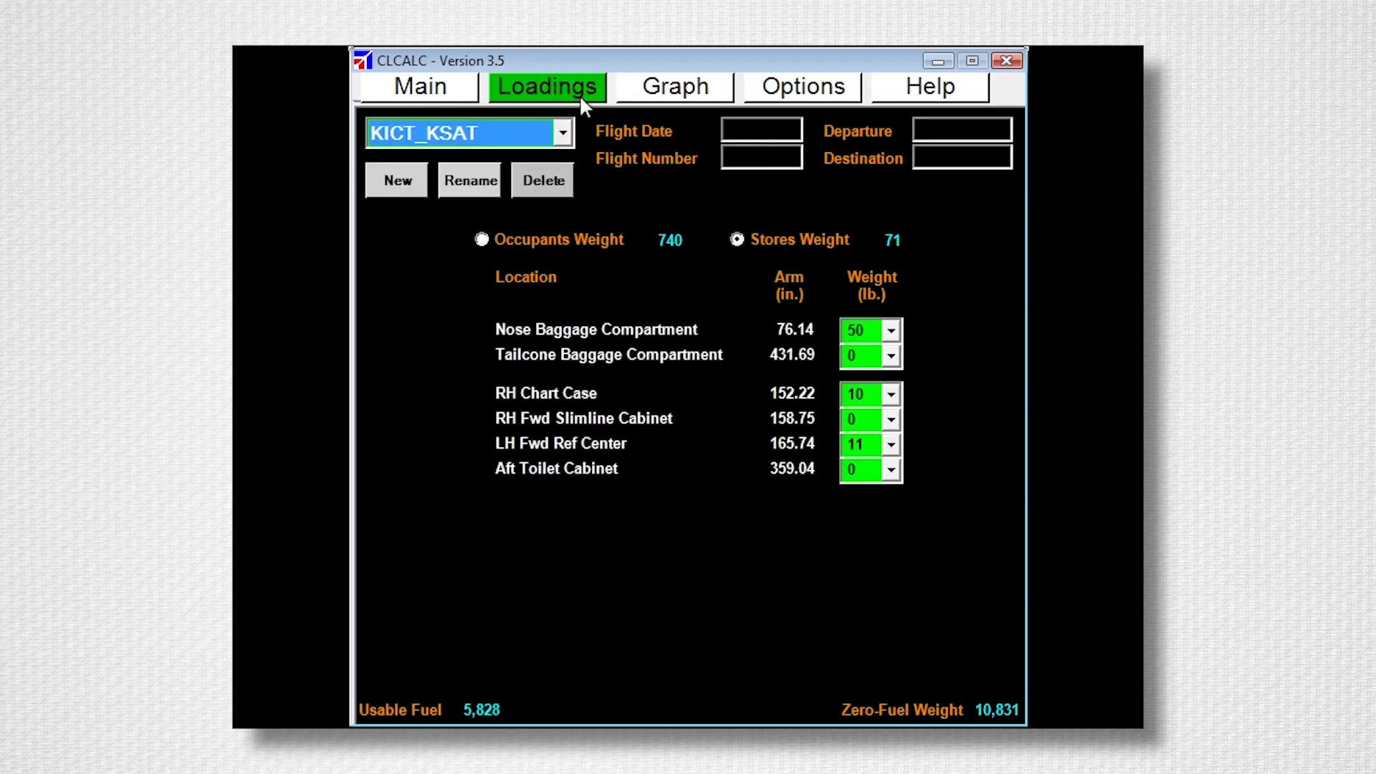
pyautogui.click(599, 238)
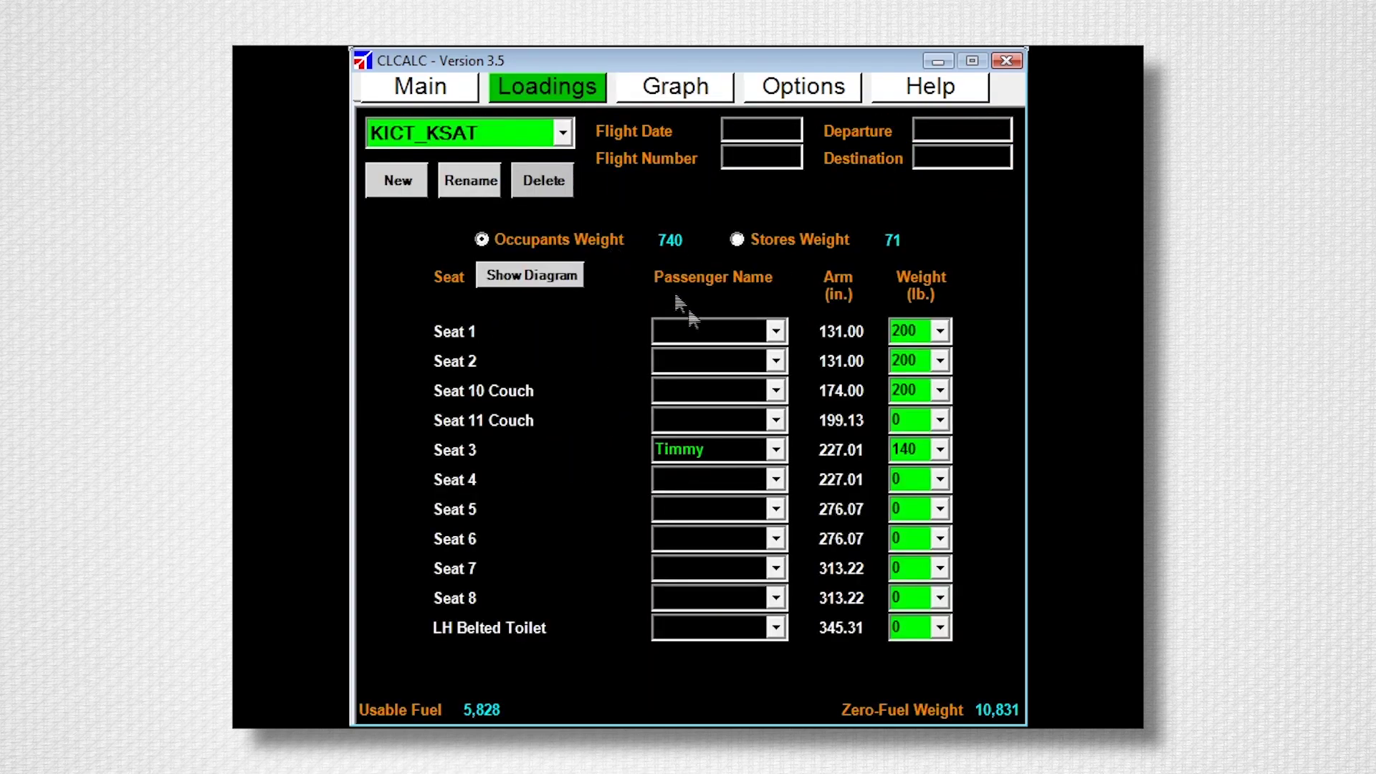
pyautogui.click(775, 480)
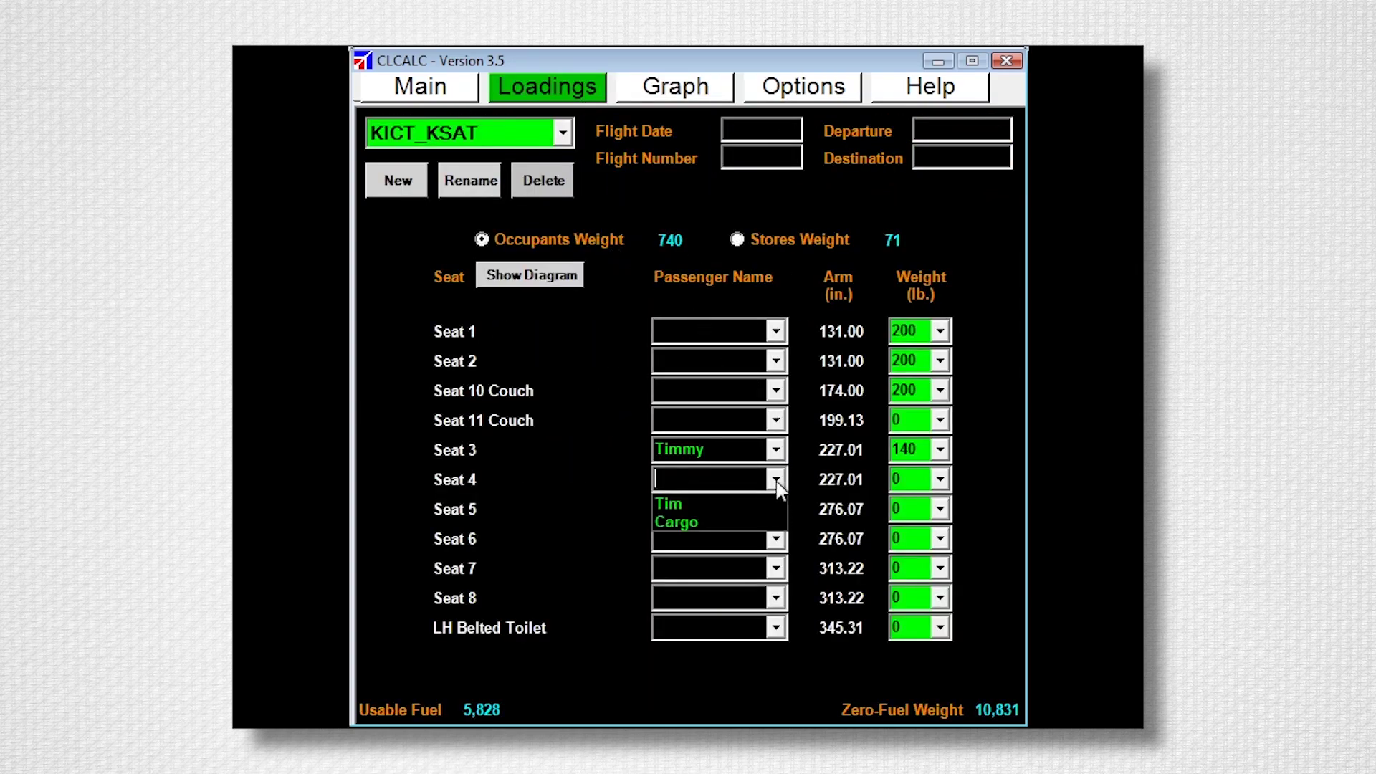
pyautogui.click(699, 504)
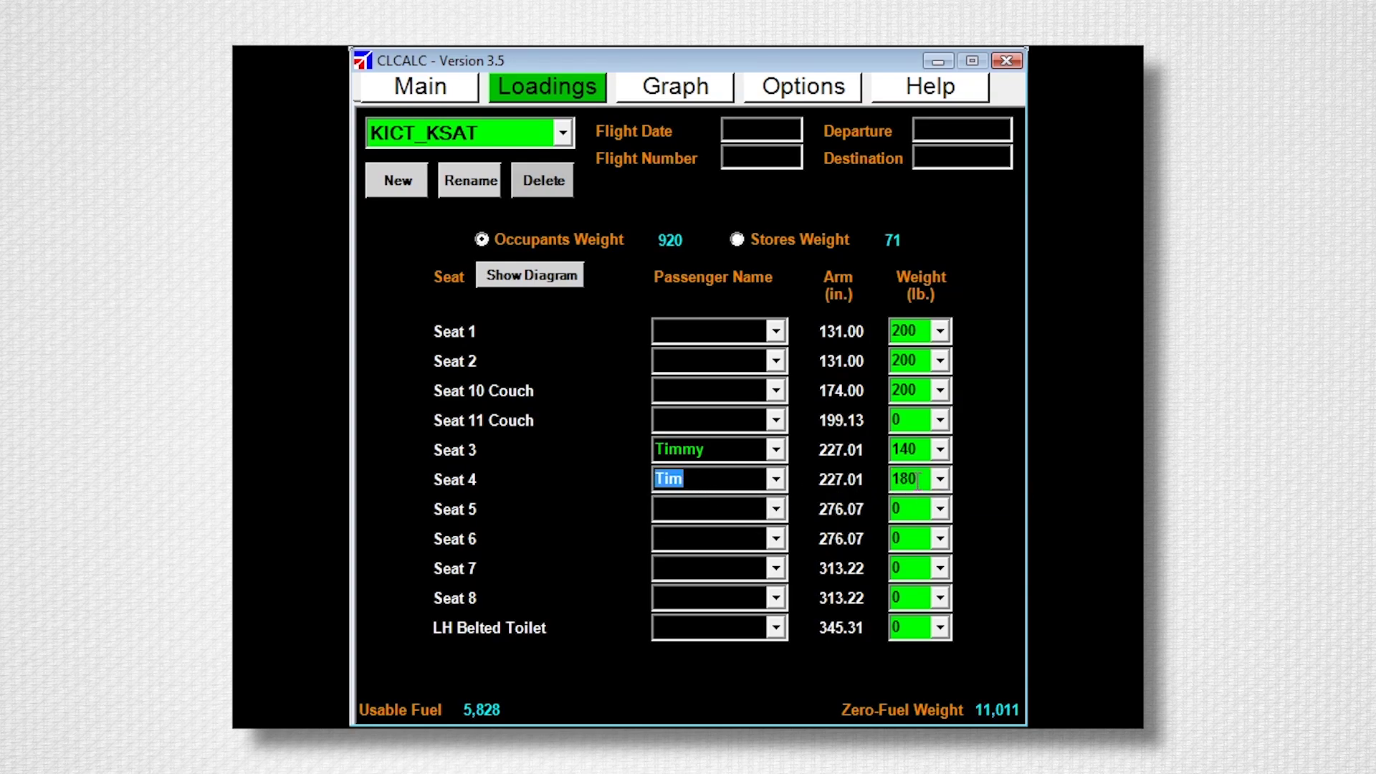